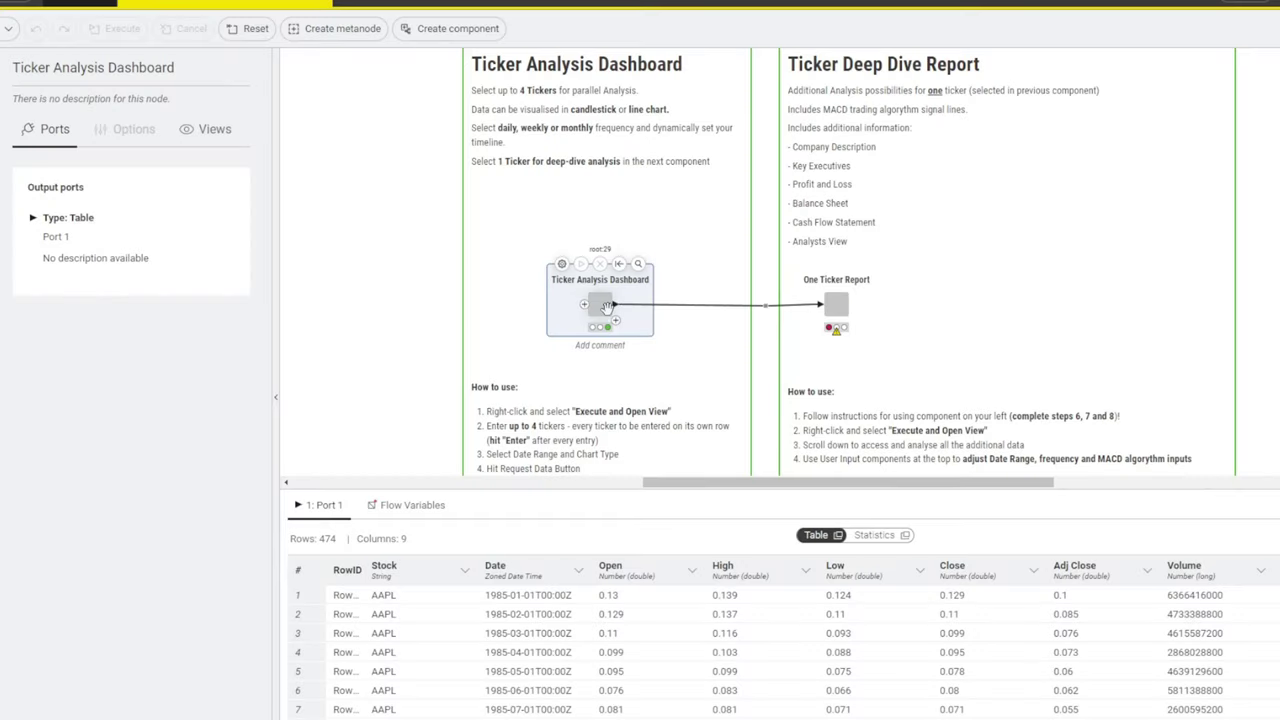
# Open the Ticker Analysis Dashboard component to show its inner workflow.
pyautogui.rightClick(606, 310)
pyautogui.moveTo(655, 556)
pyautogui.click(786, 556)
pyautogui.moveTo(811, 487); pyautogui.dragTo(874, 487)
# Inspect the 1st Ticker Python View's code, then show its interactive AAPL candlestick chart.
pyautogui.click(971, 188)
pyautogui.rightClick(971, 188)
pyautogui.click(1000, 207)
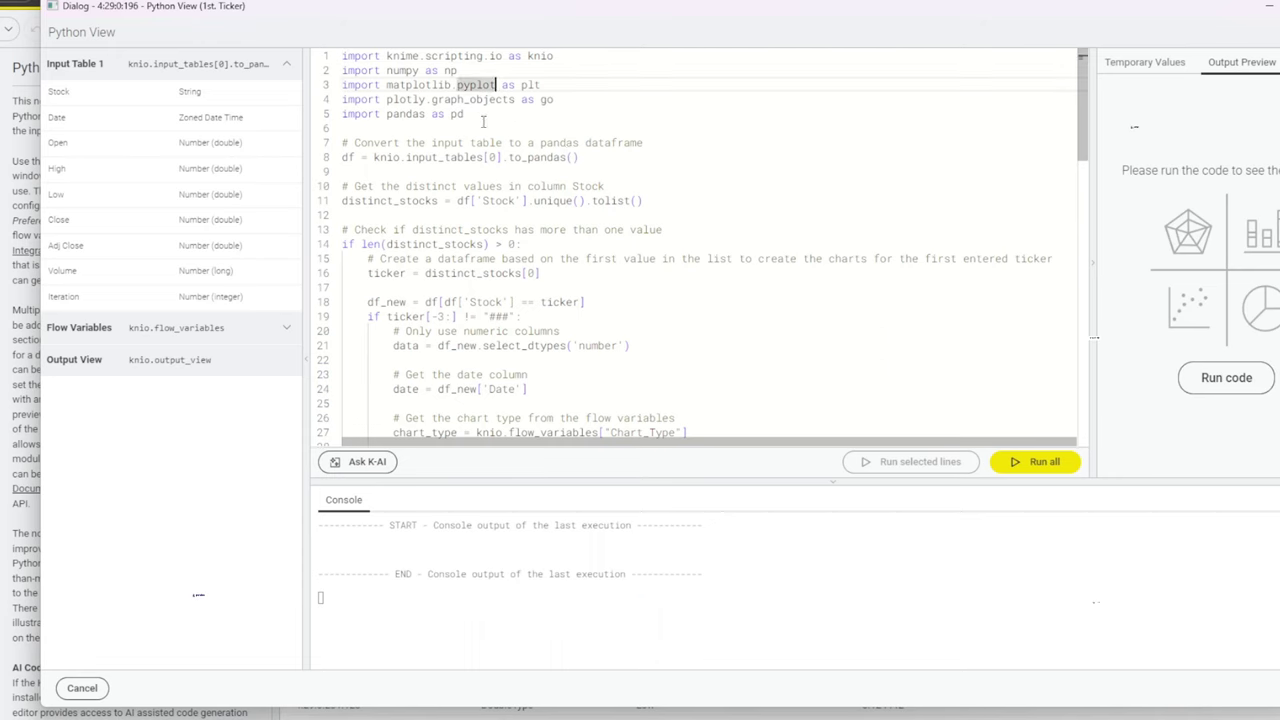
pyautogui.scroll(-4, 539, 211)
pyautogui.scroll(-2, 539, 211)
pyautogui.scroll(3, 539, 211)
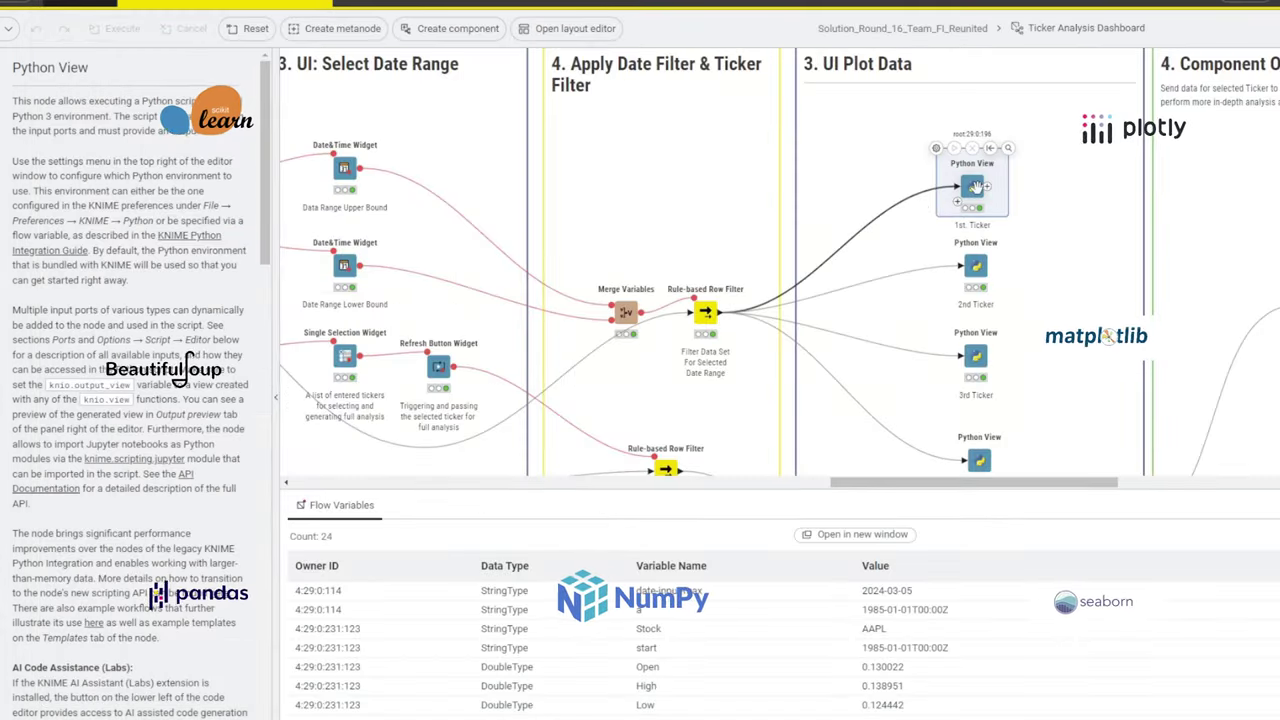
pyautogui.click(1009, 146)
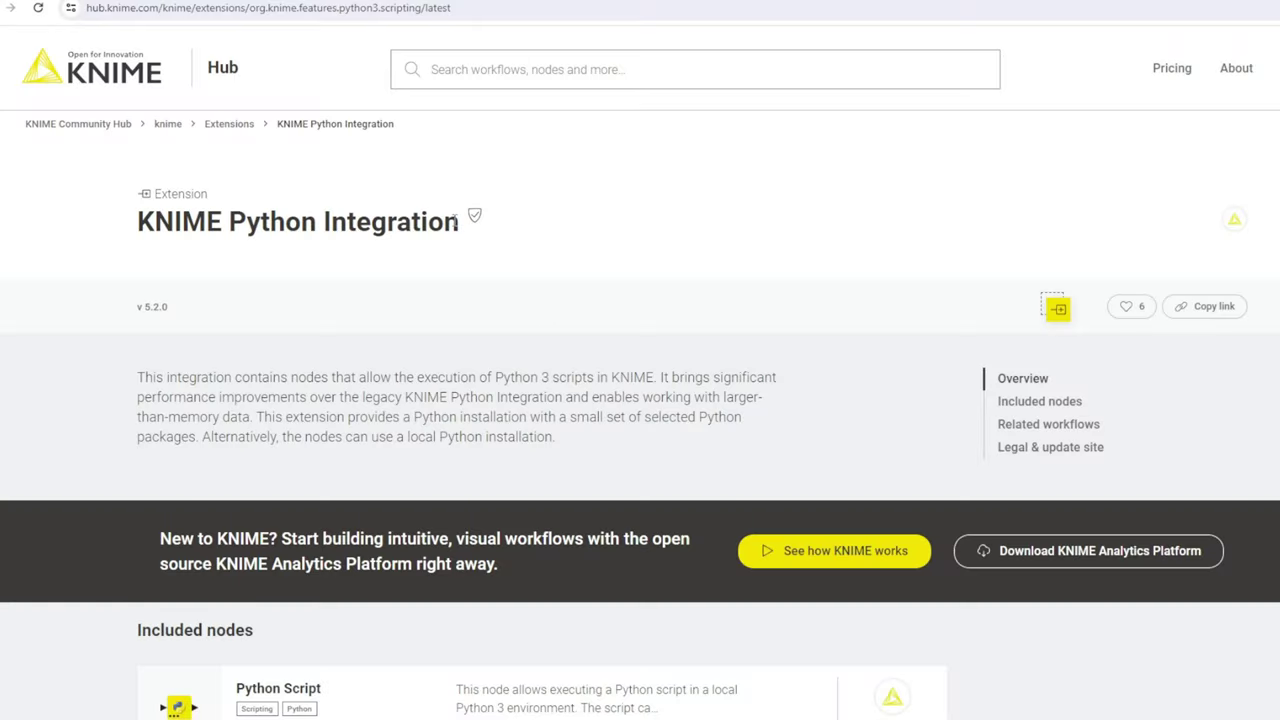
# Compare the KNIME Python Integration and KNIME Conda Integration extension titles on the Hub.
pyautogui.moveTo(455, 220); pyautogui.dragTo(140, 228)
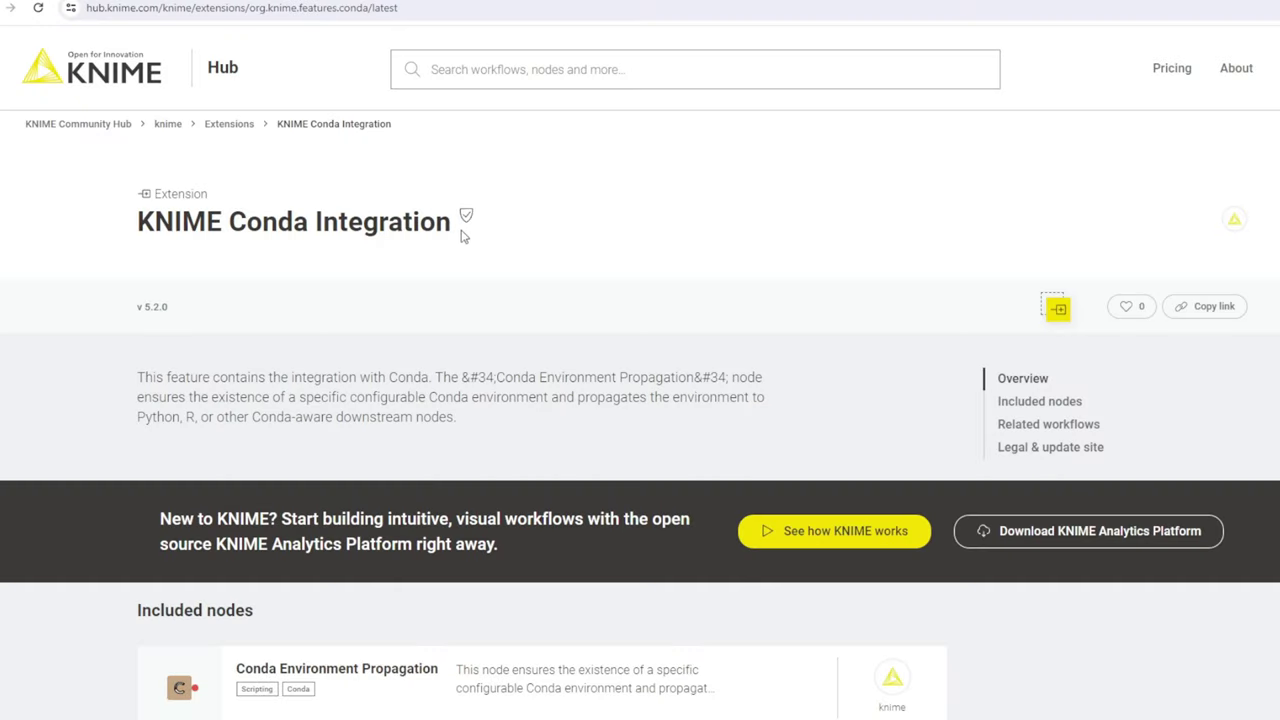
pyautogui.moveTo(446, 221); pyautogui.dragTo(120, 230)
pyautogui.click(565, 222)
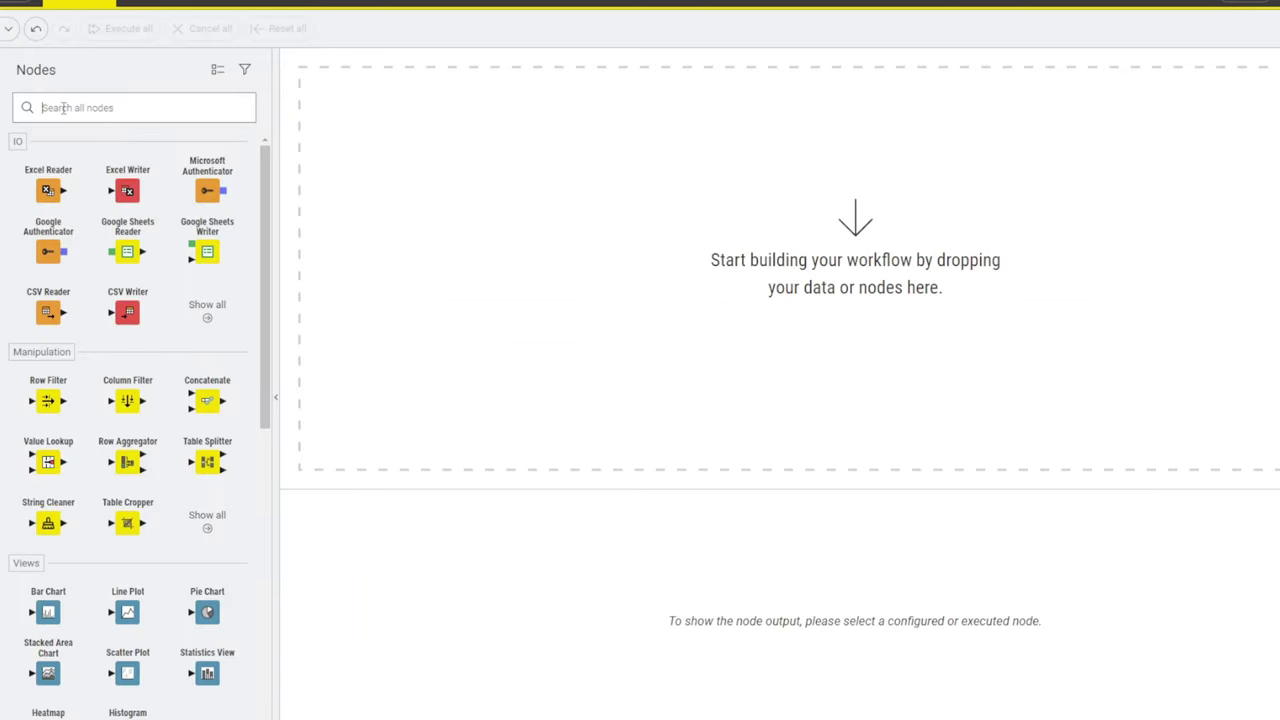
# Add a Python Script node from a 'python' repository search and open its configuration.
pyautogui.write('python')
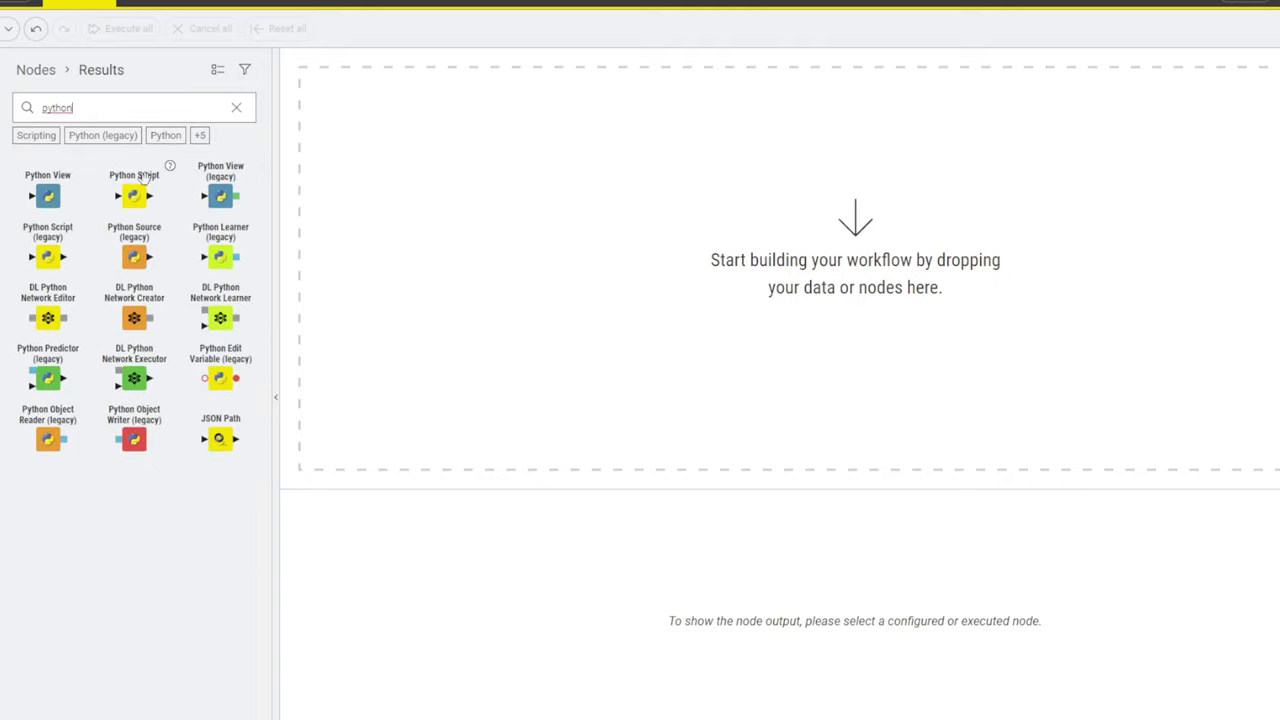
pyautogui.moveTo(134, 198); pyautogui.dragTo(608, 226)
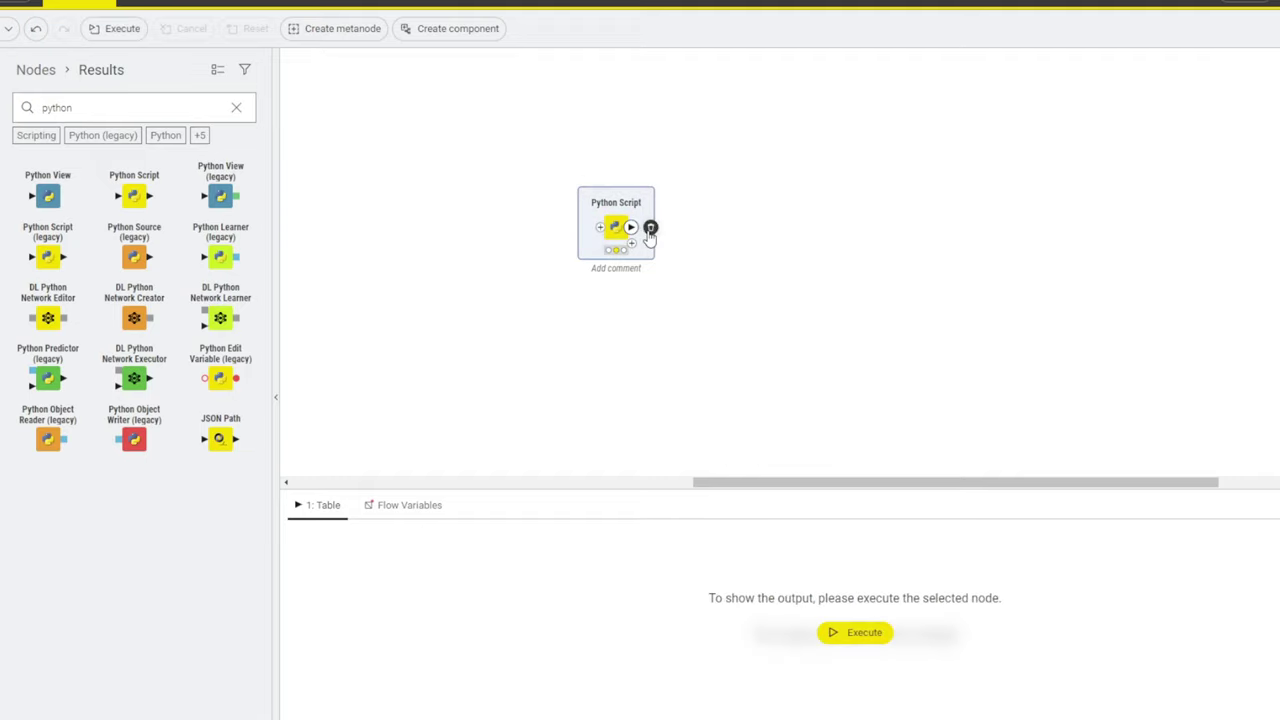
pyautogui.click(588, 190)
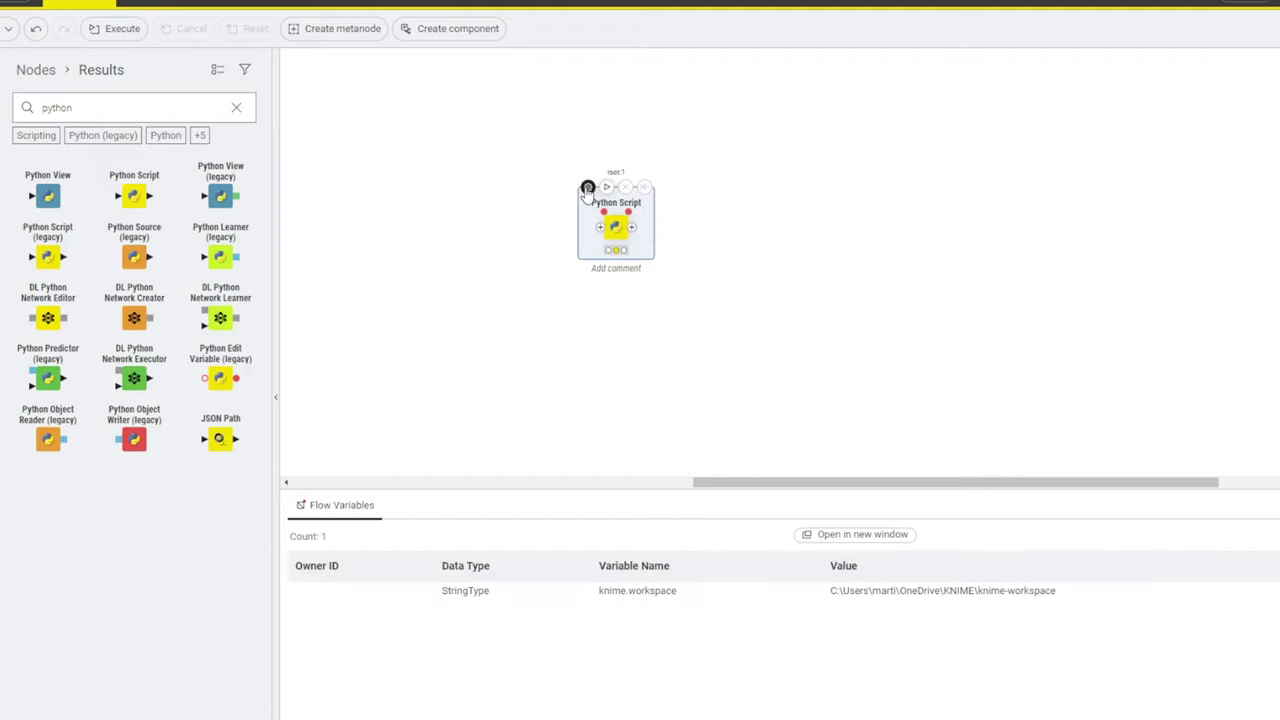
pyautogui.click(588, 188)
# Replace the default code with the pasted snake game script and run it all.
pyautogui.moveTo(556, 147); pyautogui.dragTo(185, 38)
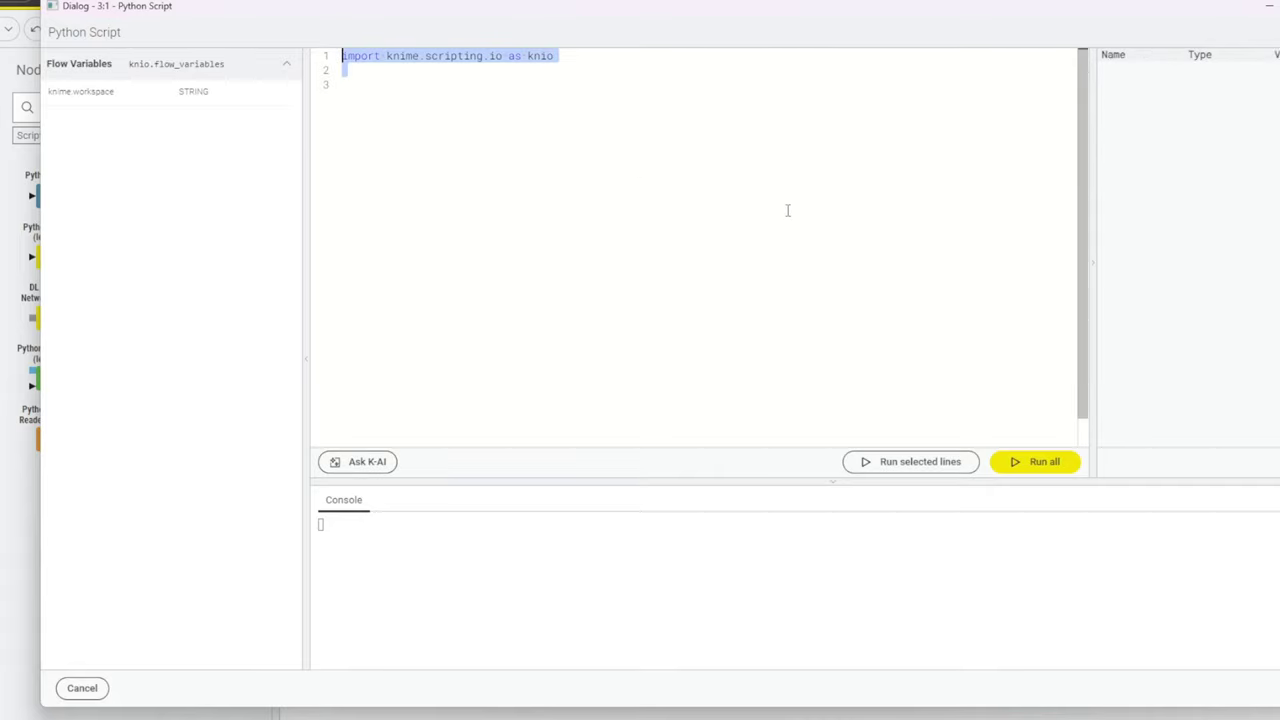
pyautogui.press('BackSpace')
pyautogui.hotkey('ctrl', 'v')
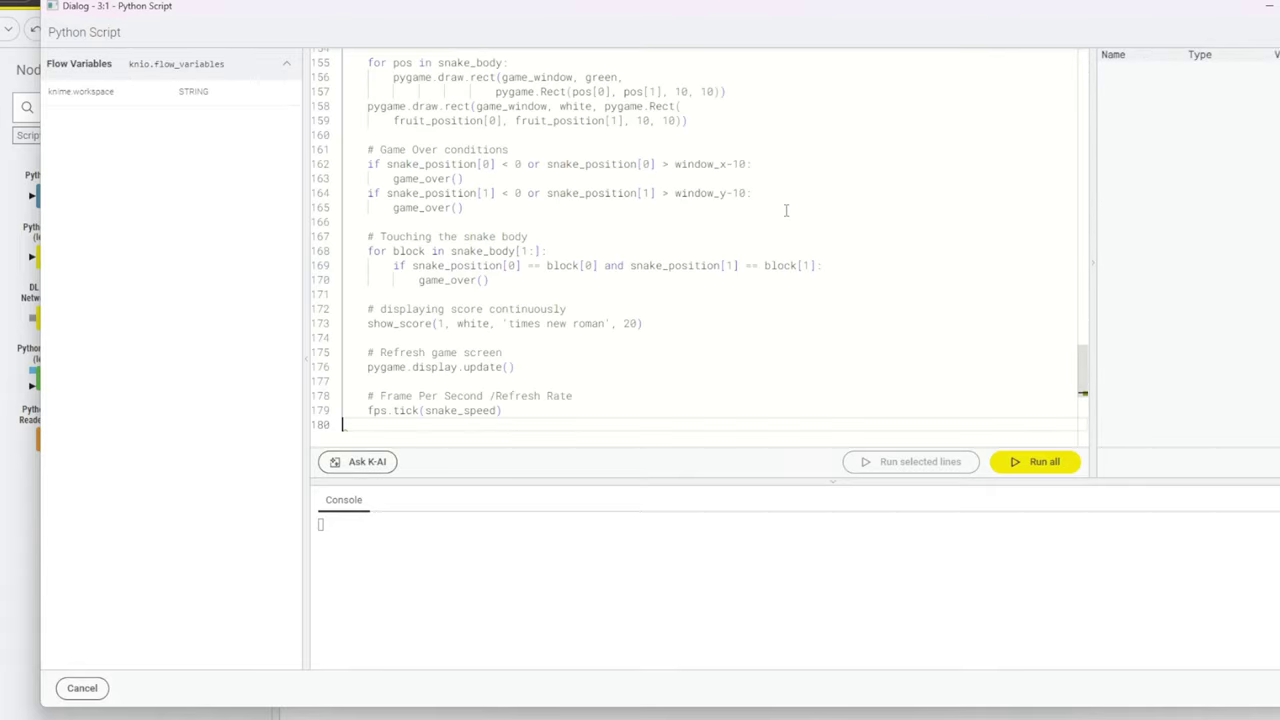
pyautogui.click(846, 325)
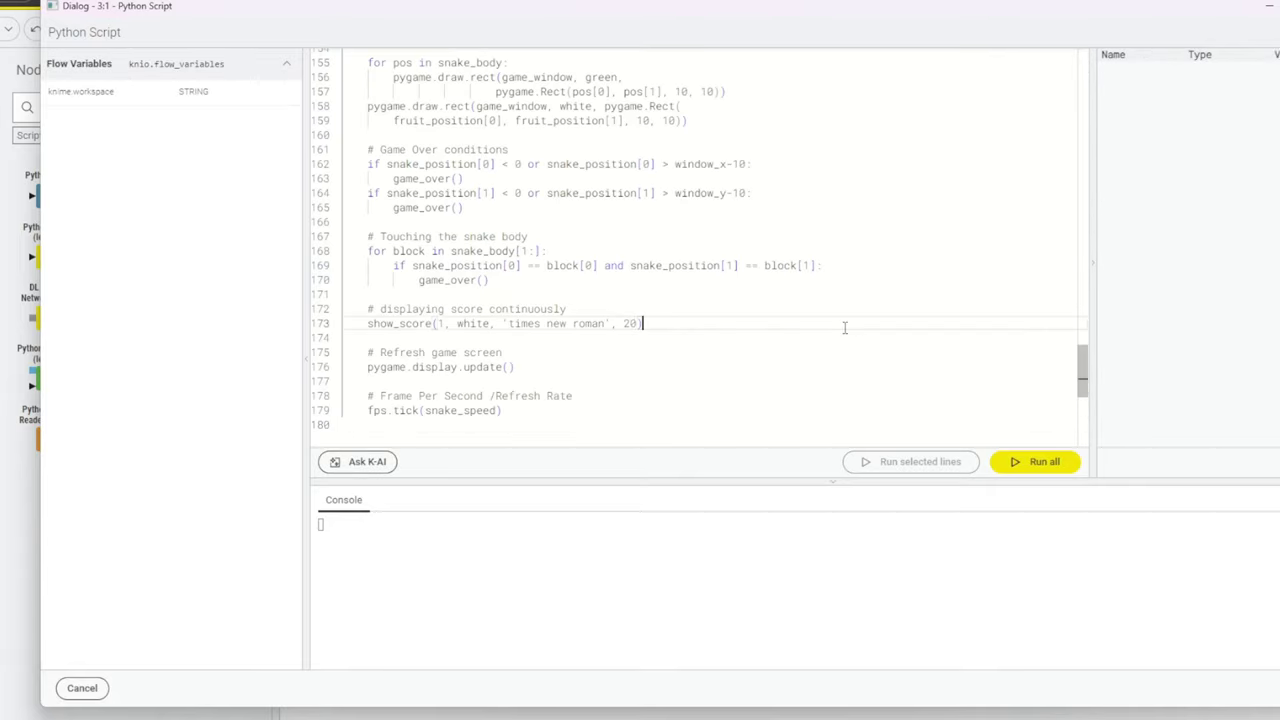
pyautogui.click(1038, 463)
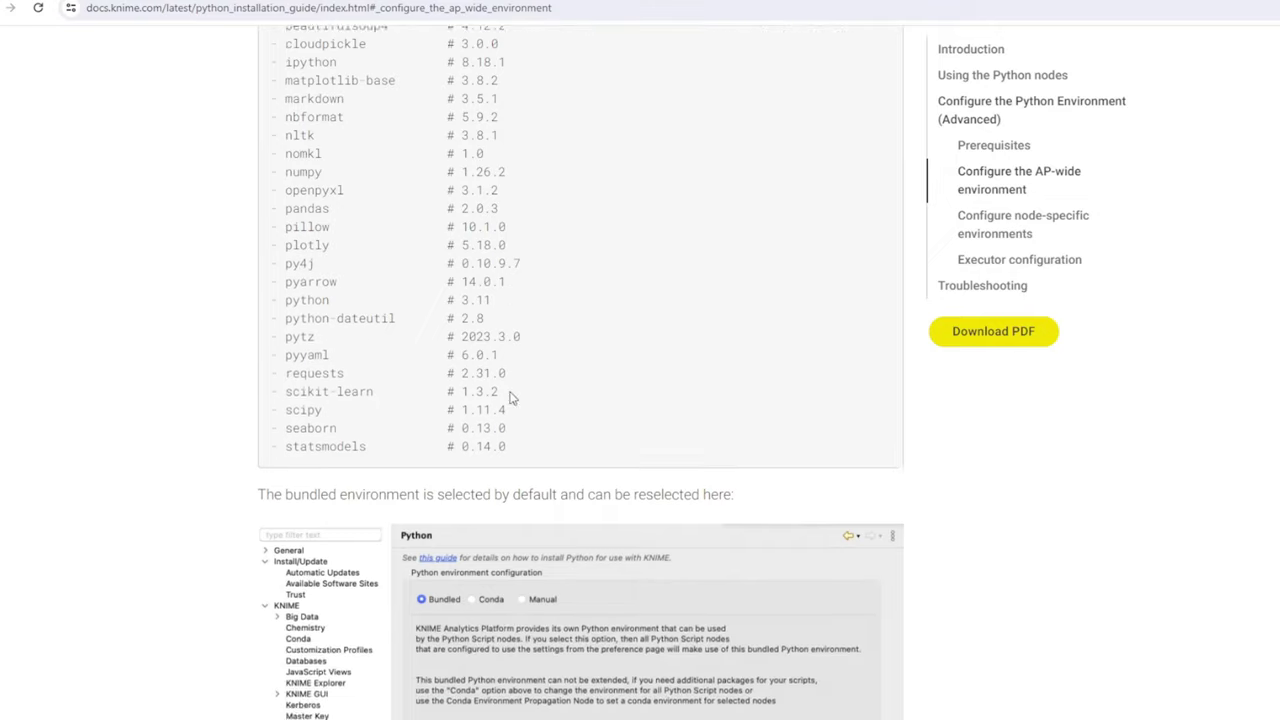
pyautogui.scroll(-5, 585, 414)
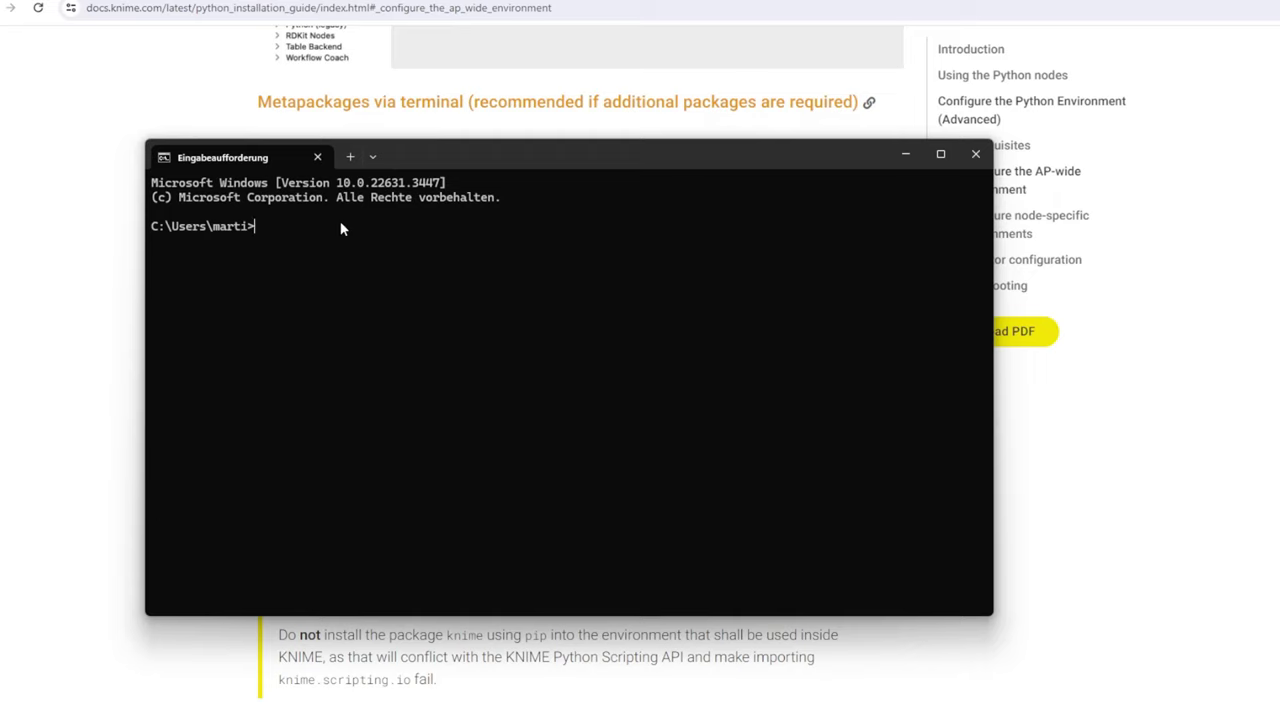
# Run conda create for knime_pygame with knime-python-scripting=5.2, python=3.11 and pygame.
pyautogui.write('conda create --name my_python_env -c knime -c conda-forge knime-python-scripting=5.2 python=3.11 other_package other_package_with_version_specified=1.2.3')
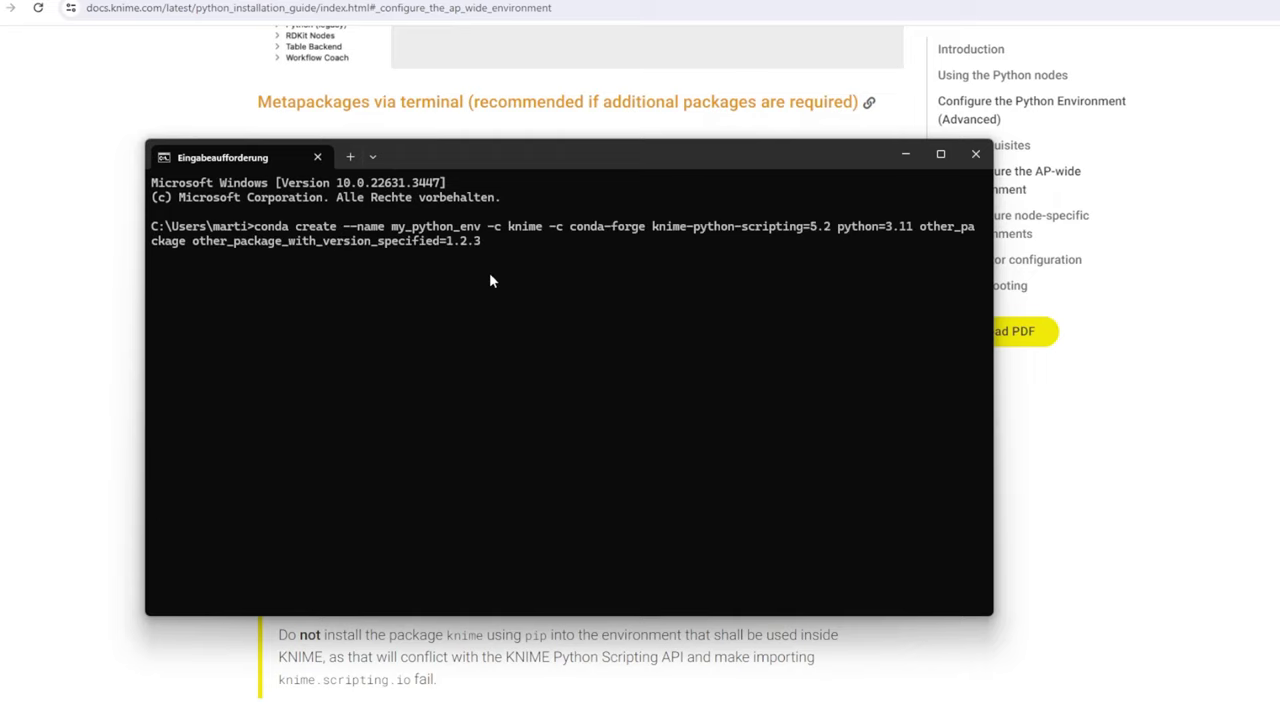
pyautogui.press('BackSpace')
pyautogui.press('BackSpace')
pyautogui.press('BackSpace')
pyautogui.press('BackSpace')
pyautogui.press('BackSpace')
pyautogui.press('BackSpace')
pyautogui.press('BackSpace')
pyautogui.press('BackSpace')
pyautogui.press('BackSpace')
pyautogui.press('BackSpace')
pyautogui.press('BackSpace')
pyautogui.press('BackSpace')
pyautogui.press('BackSpace')
pyautogui.press('BackSpace')
pyautogui.press('BackSpace')
pyautogui.press('BackSpace')
pyautogui.press('BackSpace')
pyautogui.press('BackSpace')
pyautogui.press('BackSpace')
pyautogui.press('BackSpace')
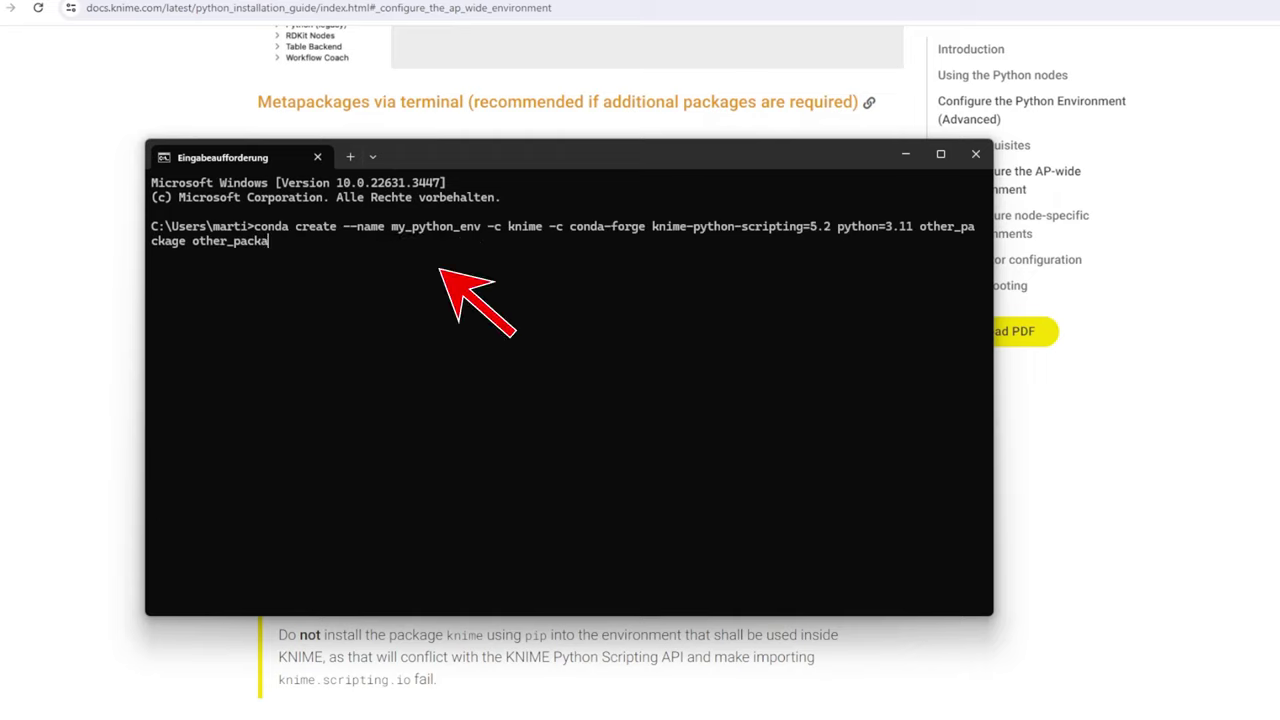
pyautogui.press('BackSpace')
pyautogui.press('BackSpace')
pyautogui.press('BackSpace')
pyautogui.press('BackSpace')
pyautogui.press('BackSpace')
pyautogui.press('BackSpace')
pyautogui.press('BackSpace')
pyautogui.press('BackSpace')
pyautogui.press('BackSpace')
pyautogui.press('BackSpace')
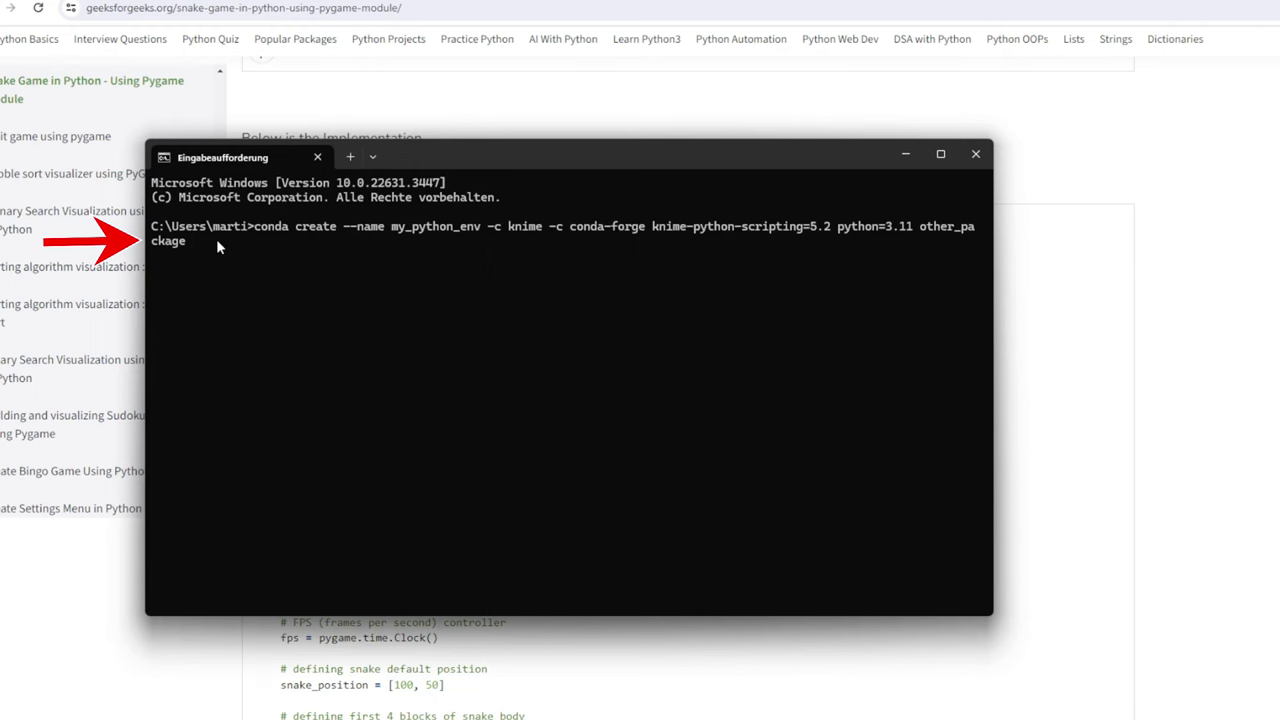
pyautogui.write('pygame')
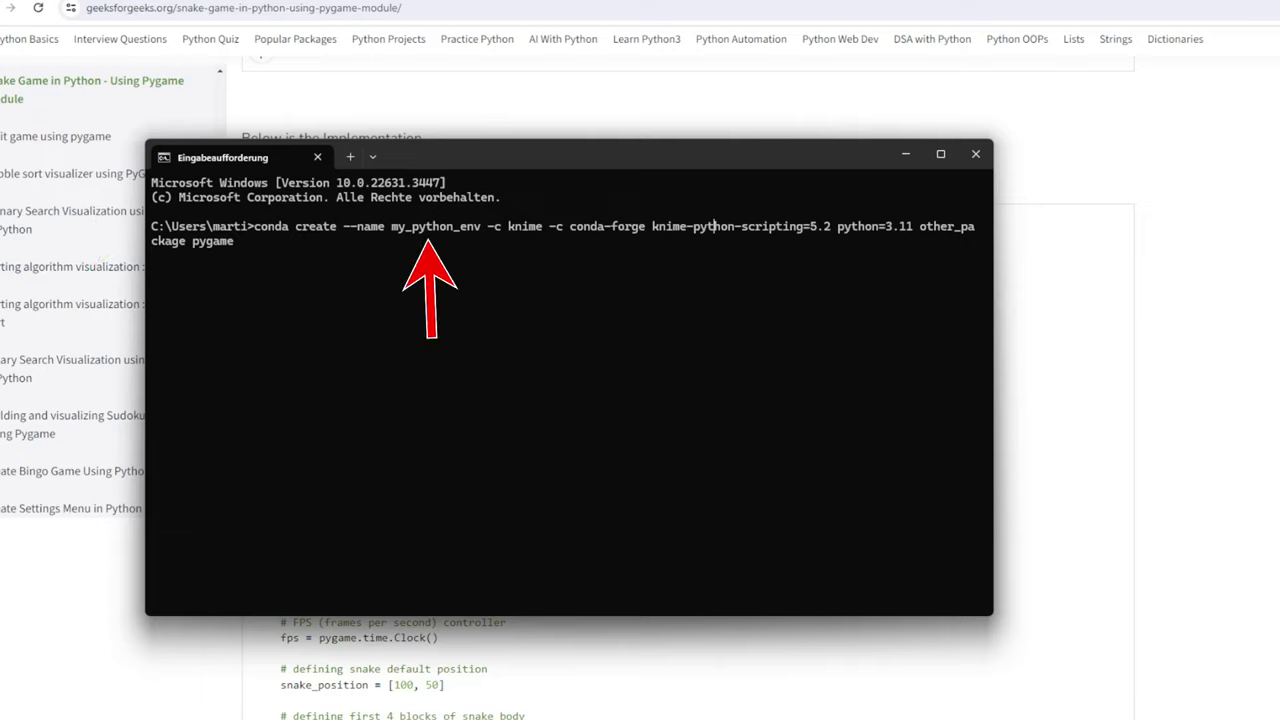
pyautogui.press('Left')
pyautogui.press('Left')
pyautogui.press('Left')
pyautogui.press('Left')
pyautogui.press('Left')
pyautogui.press('Left')
pyautogui.press('Left')
pyautogui.press('Left')
pyautogui.press('Left')
pyautogui.press('Left')
pyautogui.press('Left')
pyautogui.press('Left')
pyautogui.press('Left')
pyautogui.press('Left')
pyautogui.press('Left')
pyautogui.press('Left')
pyautogui.press('Left')
pyautogui.press('Left')
pyautogui.press('Left')
pyautogui.press('BackSpace')
pyautogui.press('BackSpace')
pyautogui.press('BackSpace')
pyautogui.press('BackSpace')
pyautogui.press('BackSpace')
pyautogui.press('BackSpace')
pyautogui.press('BackSpace')
pyautogui.press('BackSpace')
pyautogui.press('BackSpace')
pyautogui.press('BackSpace')
pyautogui.press('BackSpace')
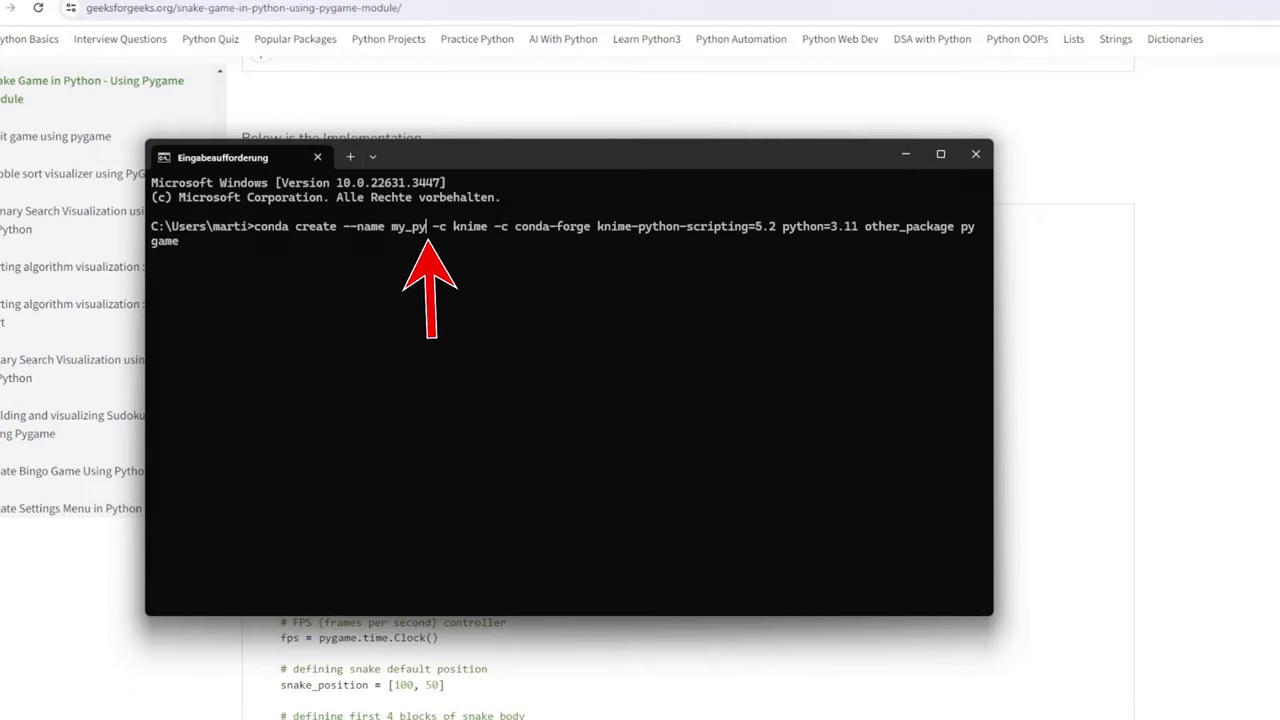
pyautogui.press('BackSpace')
pyautogui.press('BackSpace')
pyautogui.write('kni')
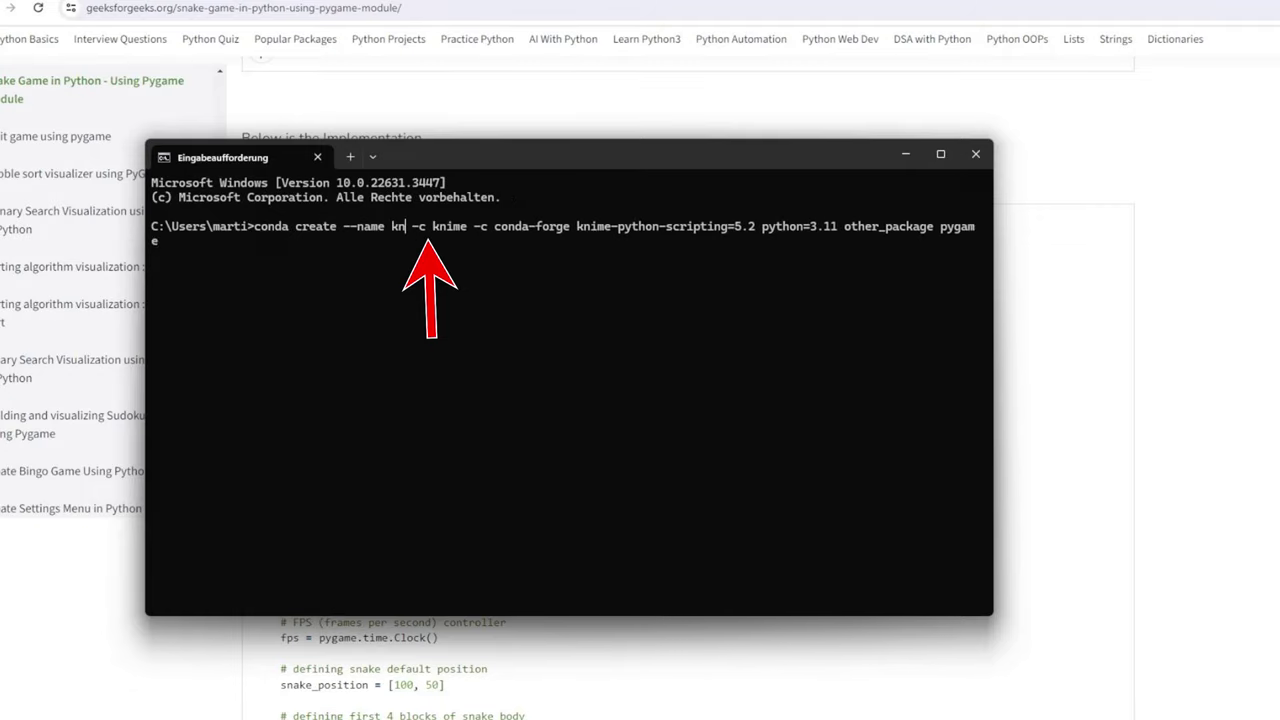
pyautogui.write('me_pygame')
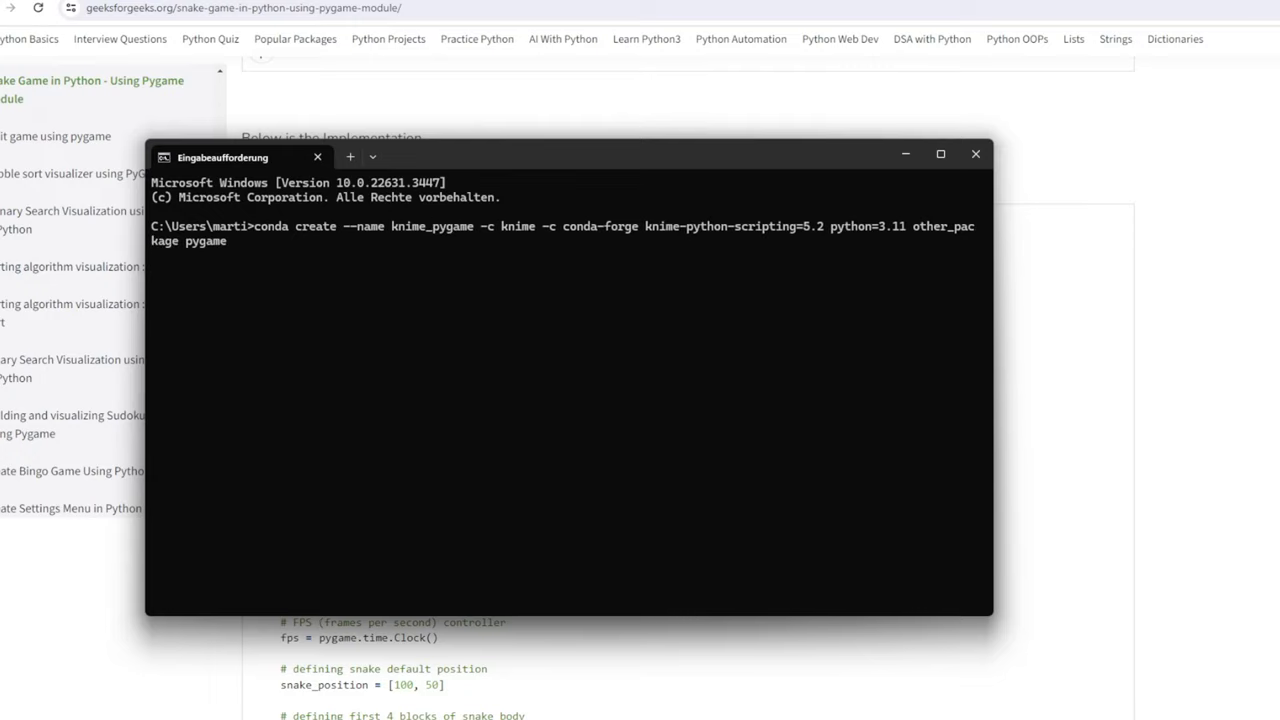
pyautogui.press('Return')
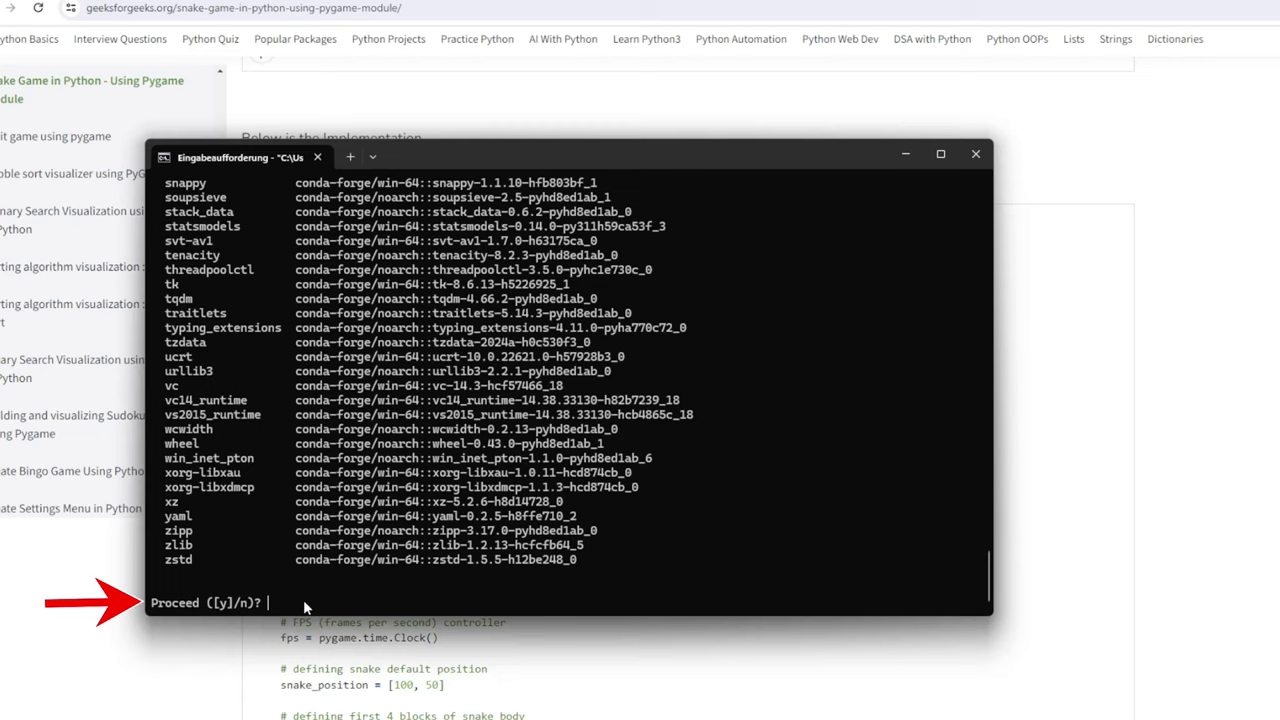
# Confirm the package installation with 'y', then close the Command Prompt window.
pyautogui.write('y')
pyautogui.press('Return')
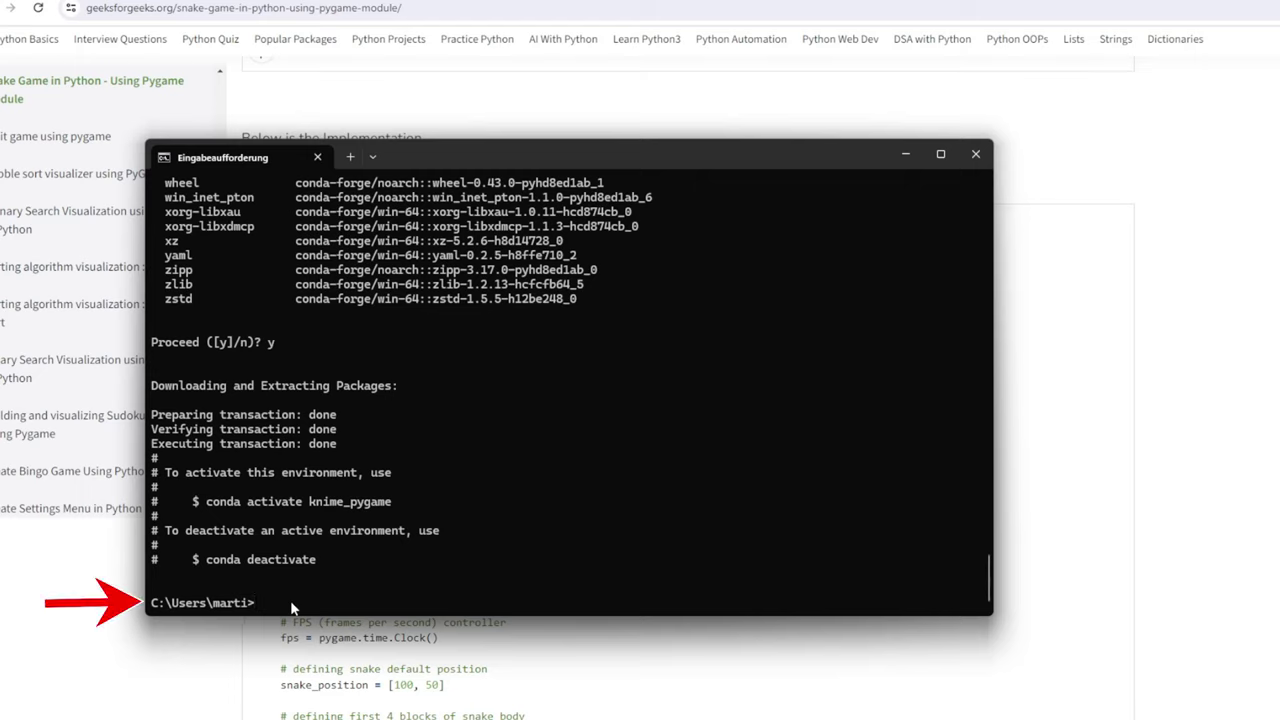
pyautogui.write('sdfdsfdsf')
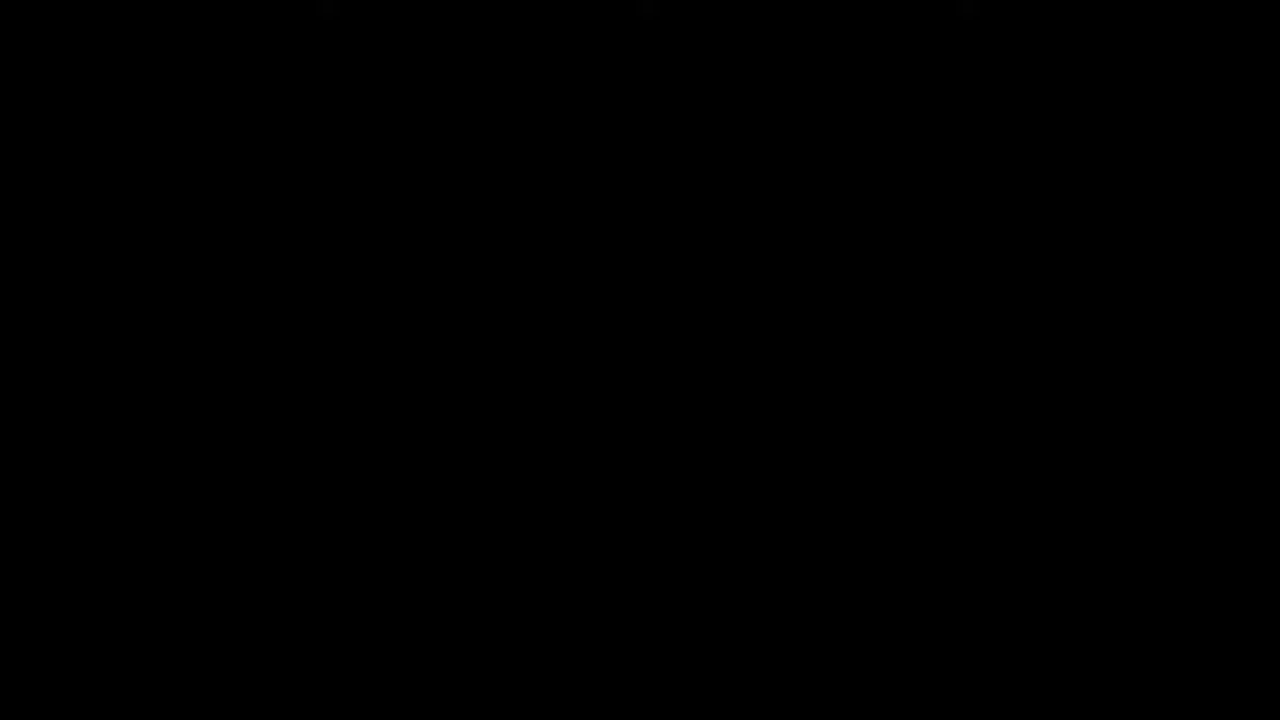
pyautogui.click(978, 155)
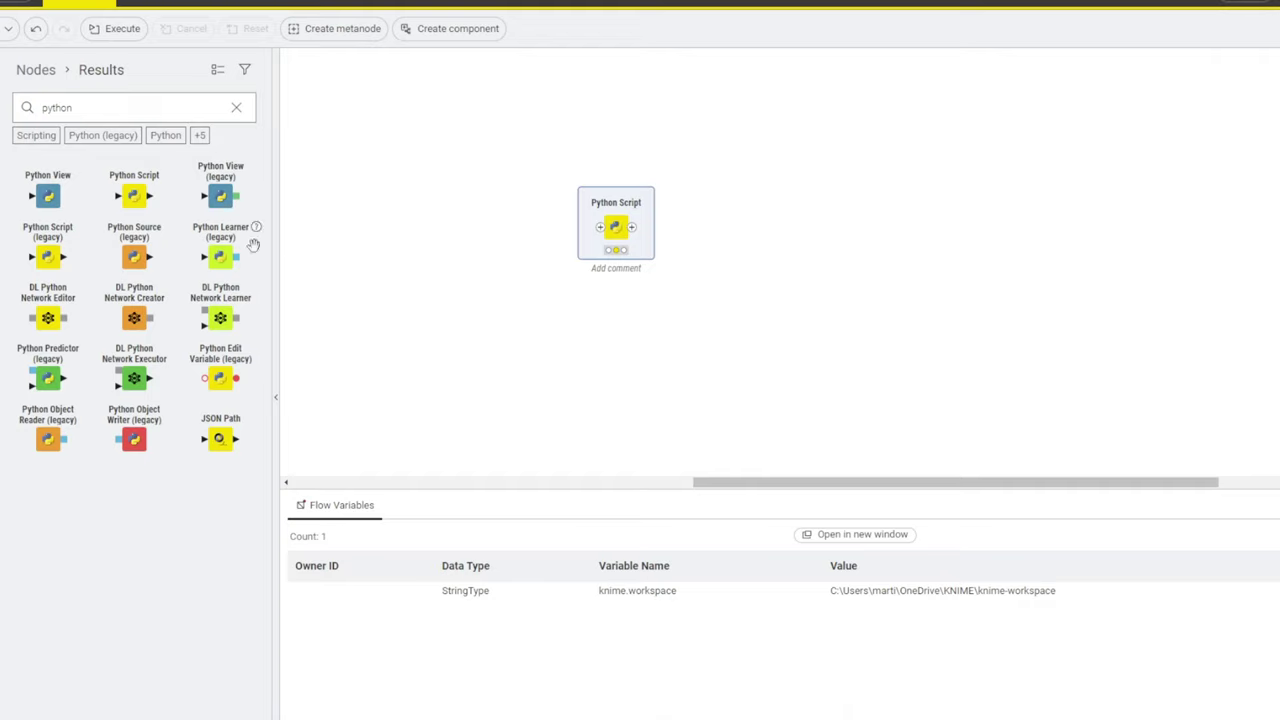
# Add a Conda Environment Propagation node from a 'conda' repository search.
pyautogui.moveTo(80, 107); pyautogui.dragTo(32, 107)
pyautogui.write('conda')
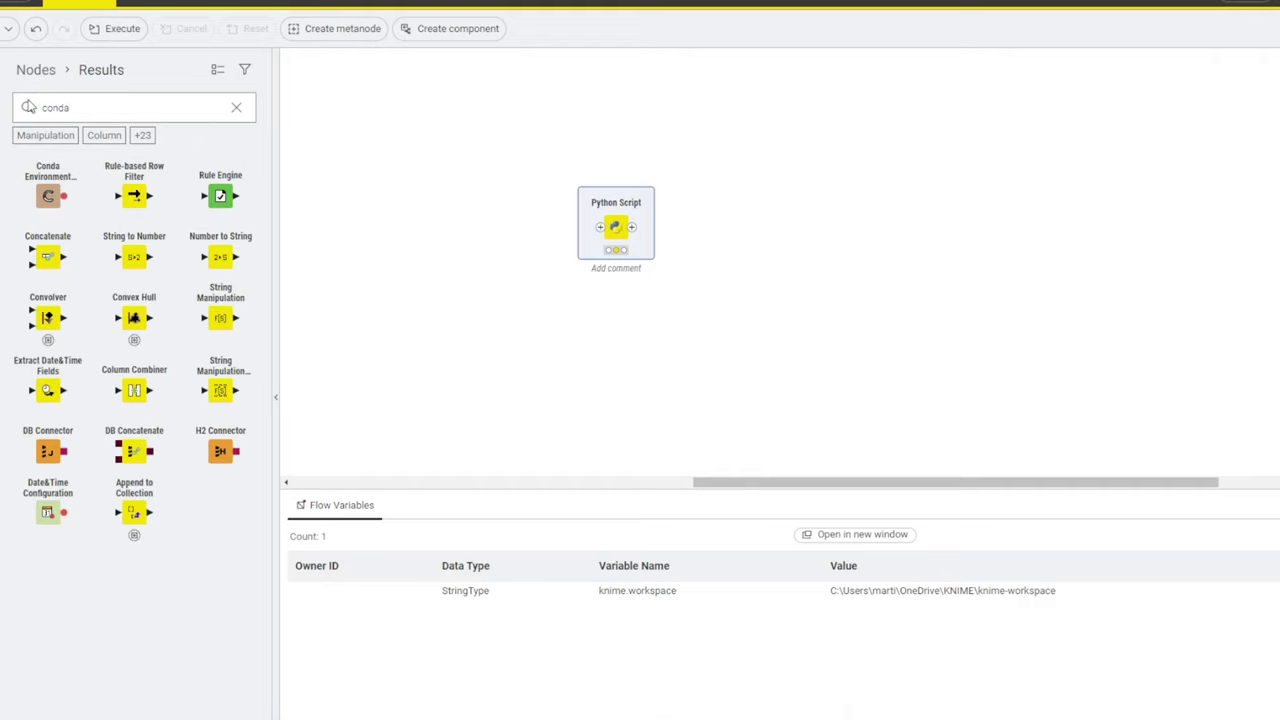
pyautogui.moveTo(47, 196); pyautogui.dragTo(435, 209)
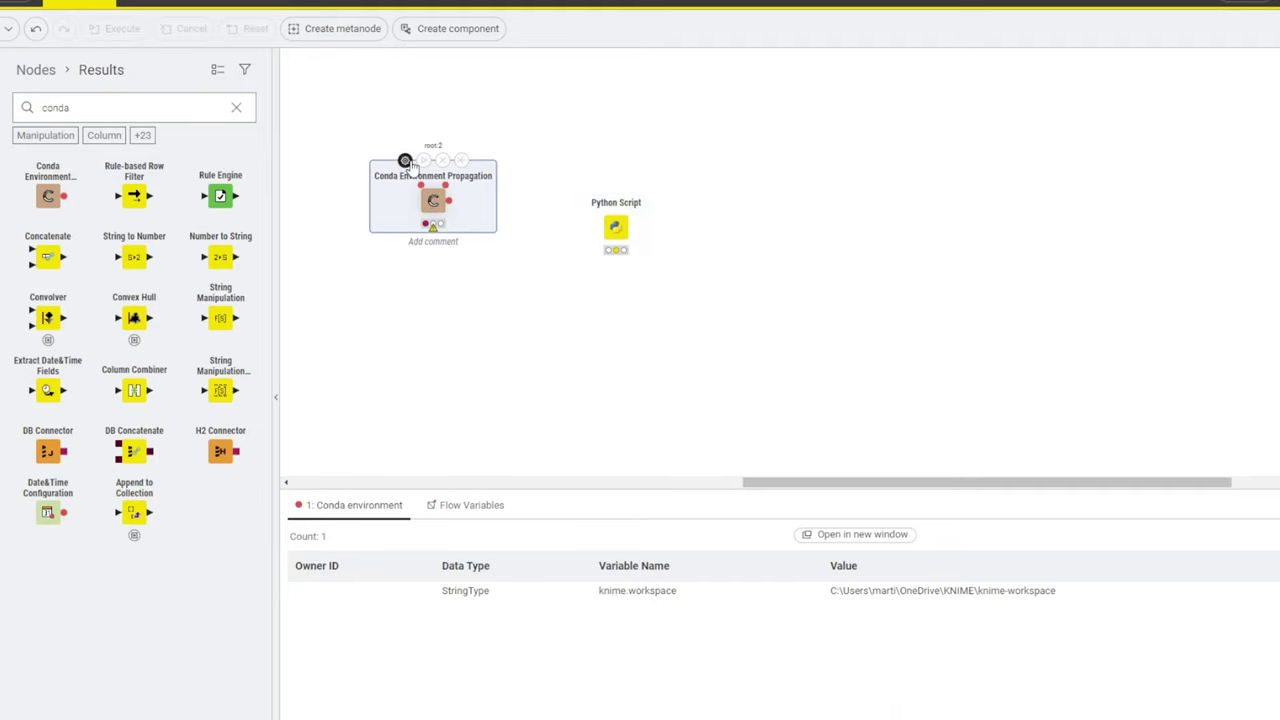
# Set the propagation node's environment to knime_pygame and execute it.
pyautogui.click(405, 161)
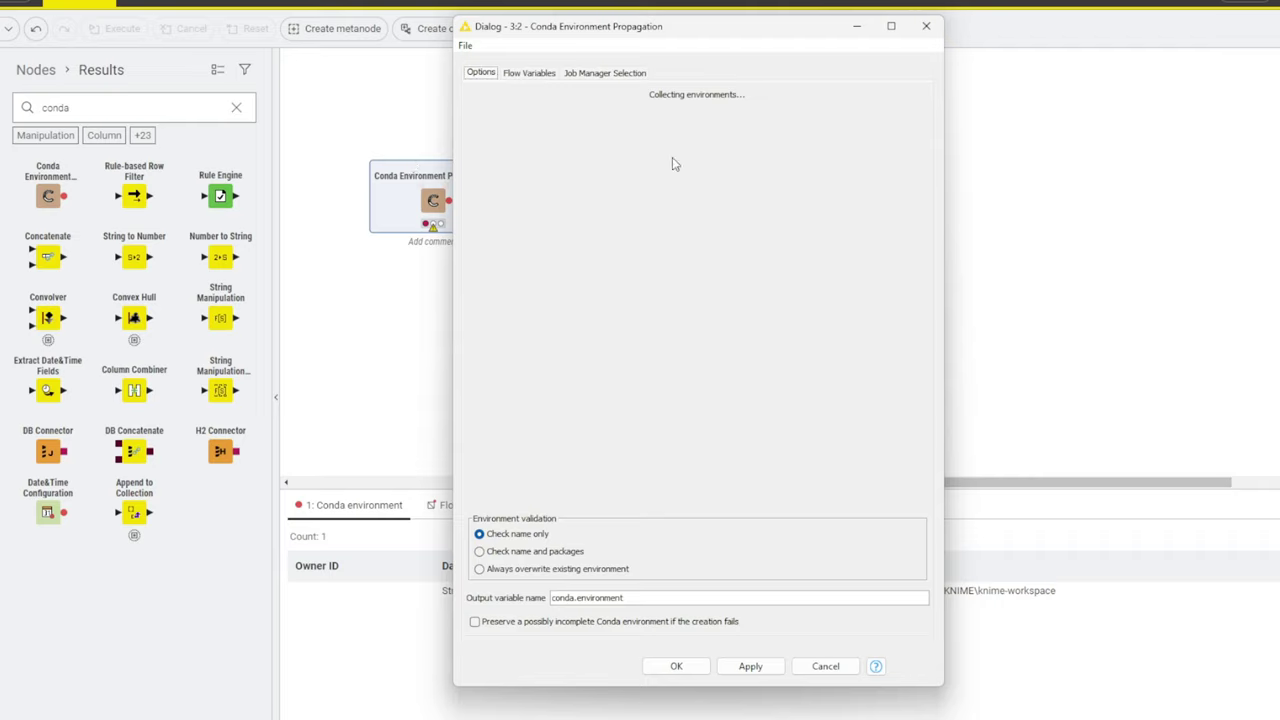
pyautogui.click(923, 96)
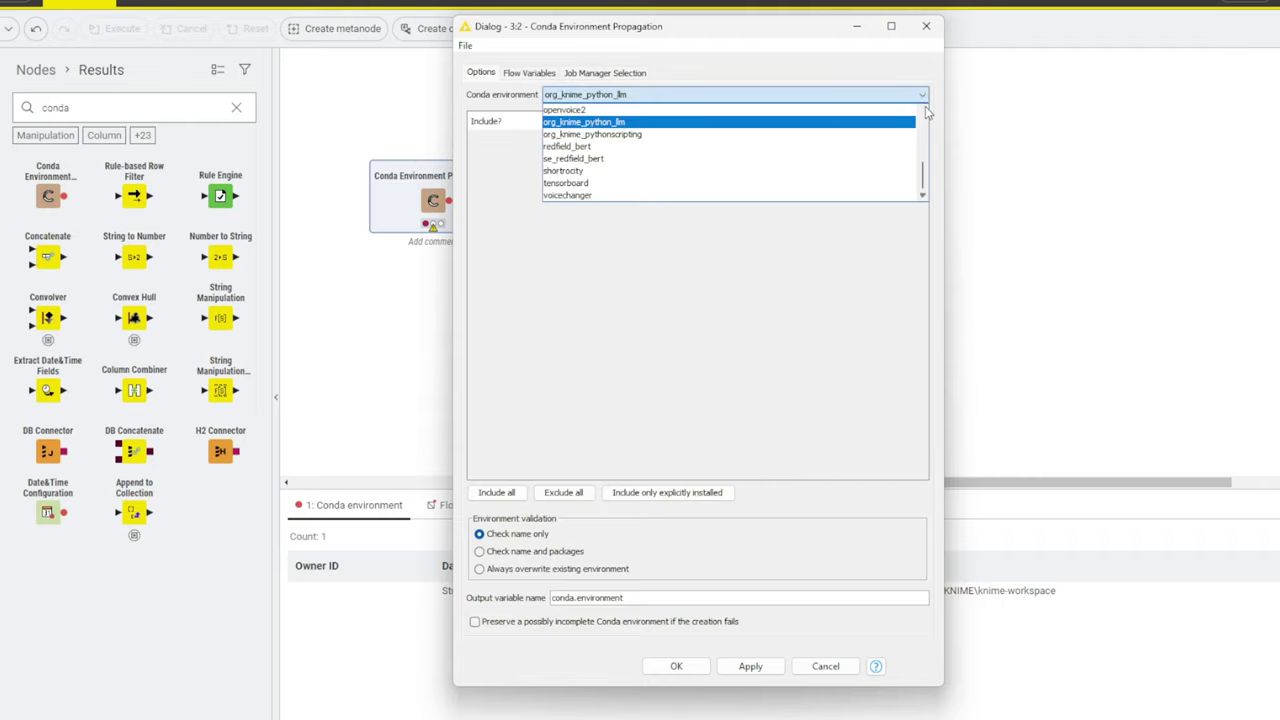
pyautogui.moveTo(923, 176); pyautogui.dragTo(923, 148)
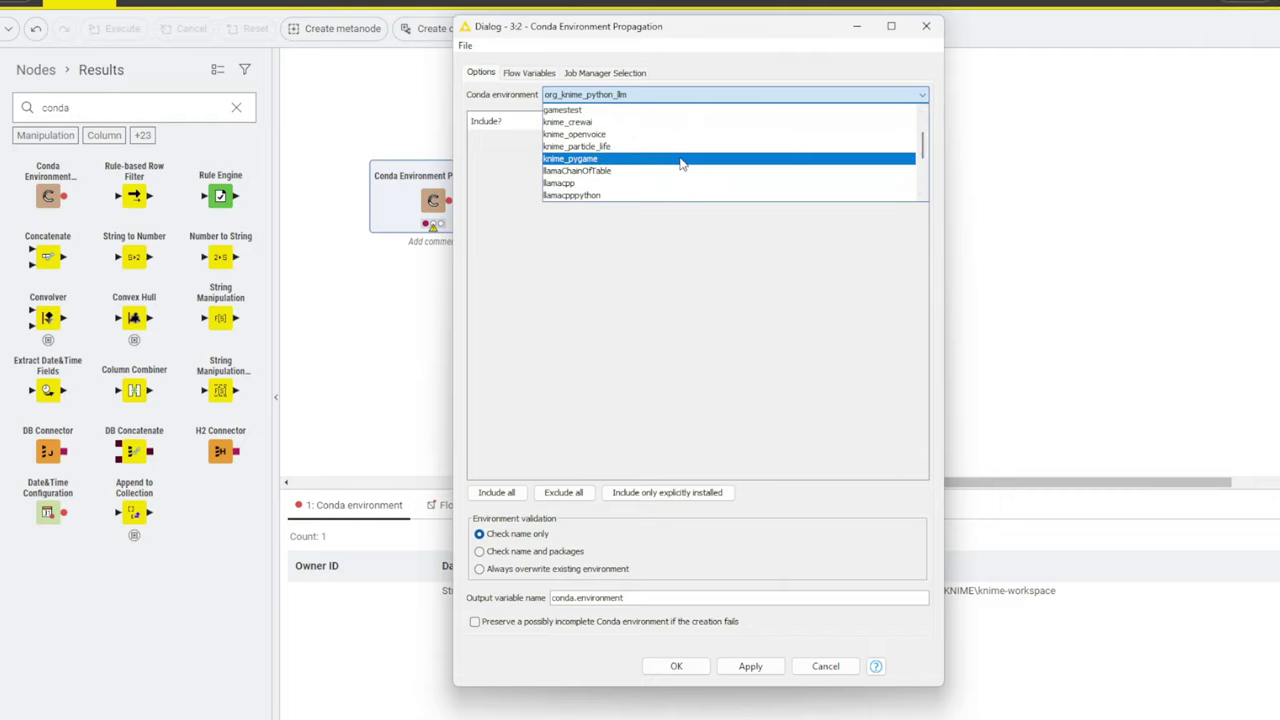
pyautogui.click(681, 163)
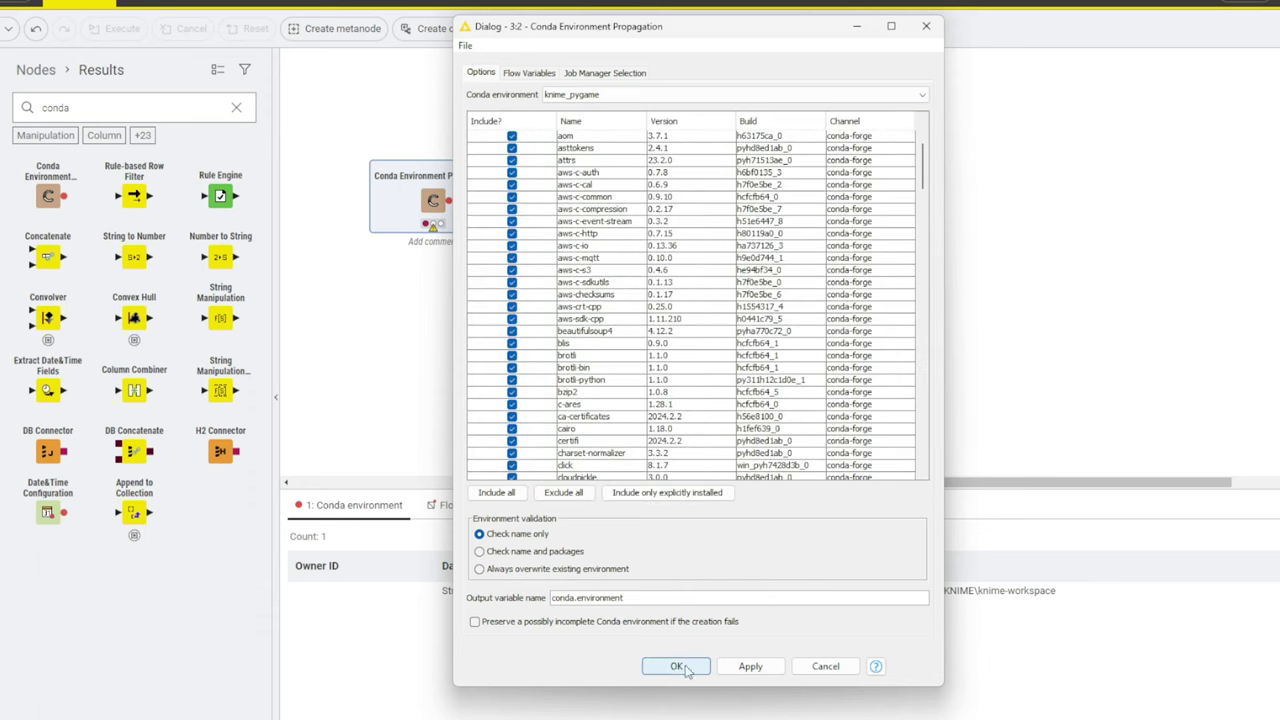
pyautogui.click(673, 667)
pyautogui.click(423, 160)
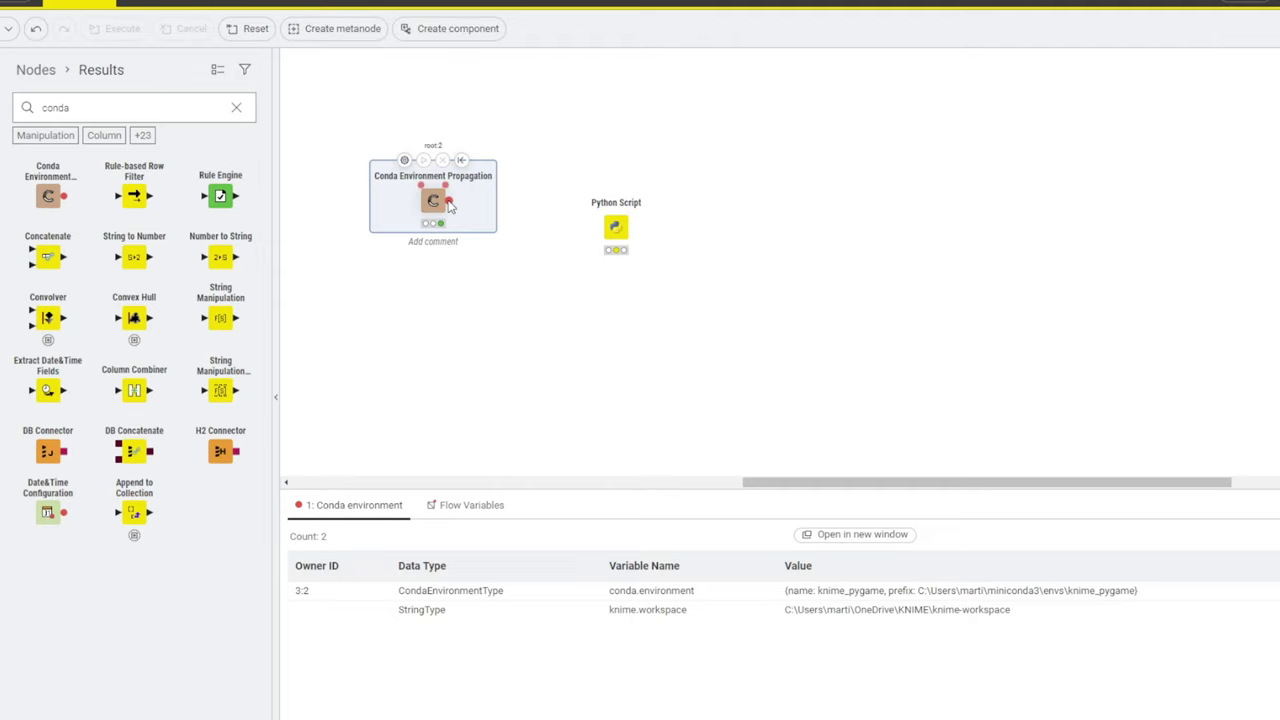
# Wire the propagation node's variable port to Python Script and map python3_command to conda.environment.
pyautogui.moveTo(449, 201); pyautogui.dragTo(613, 228)
pyautogui.click(617, 231)
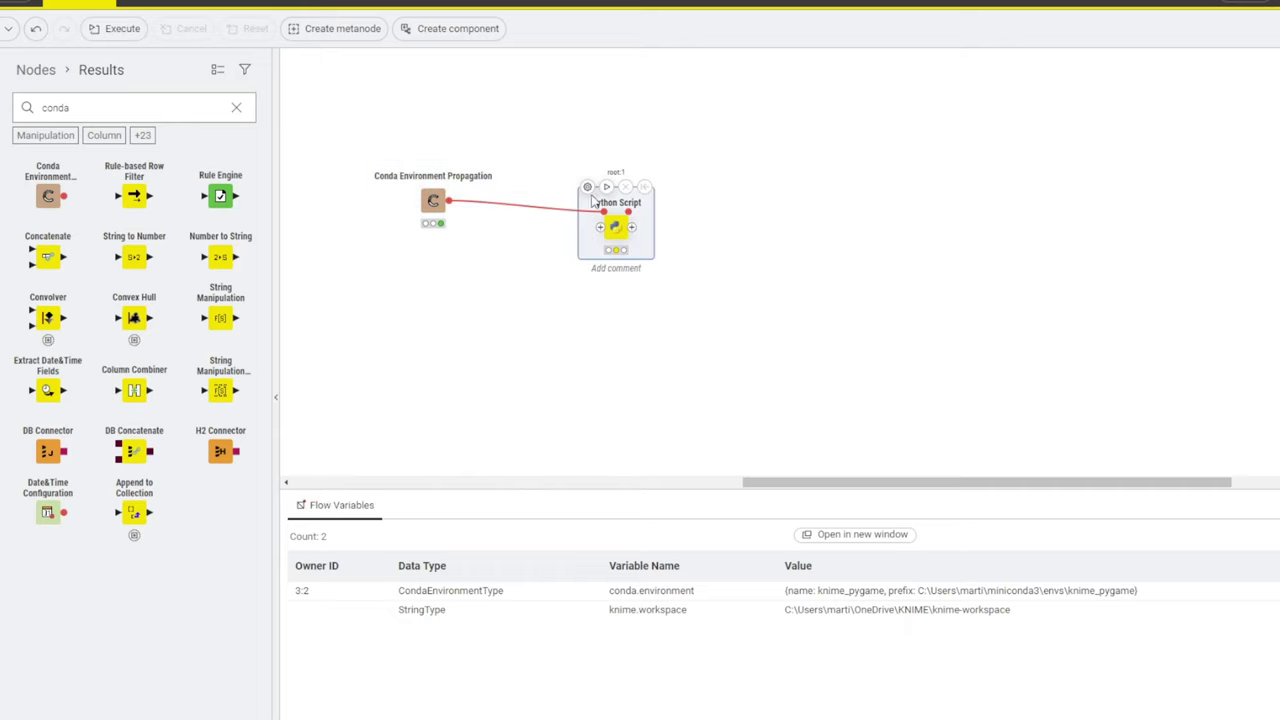
pyautogui.rightClick(617, 231)
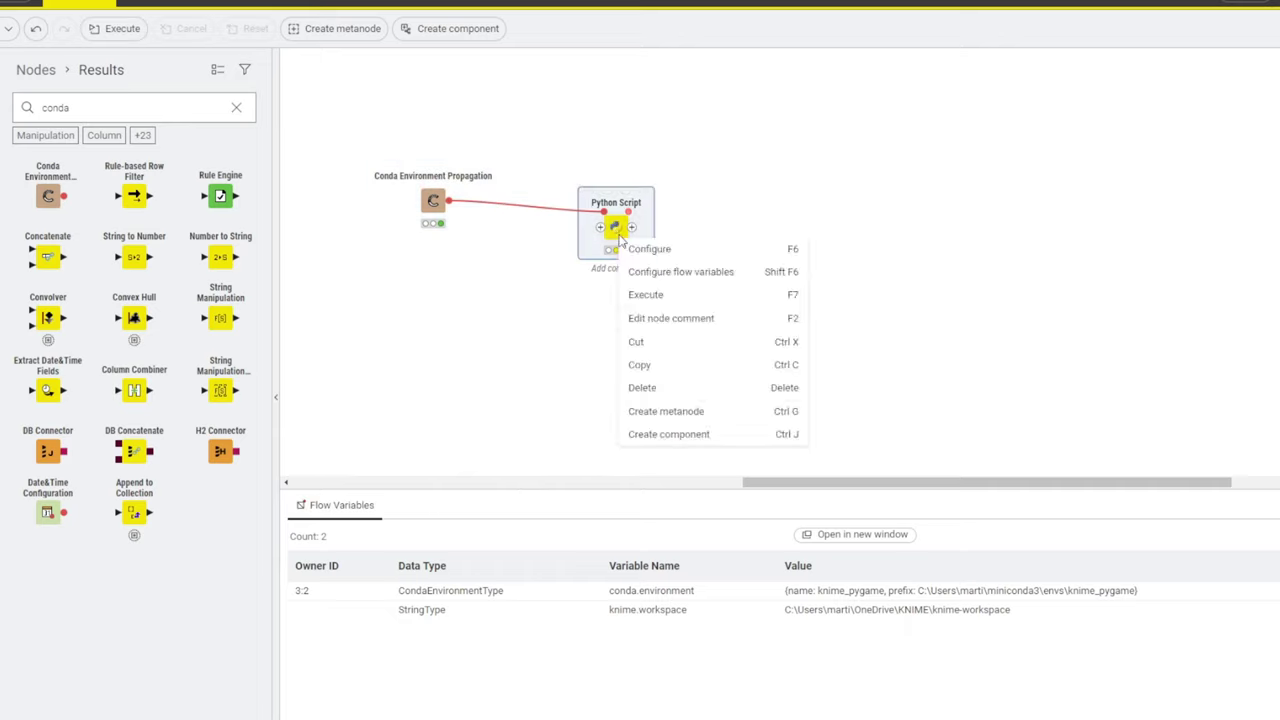
pyautogui.click(690, 280)
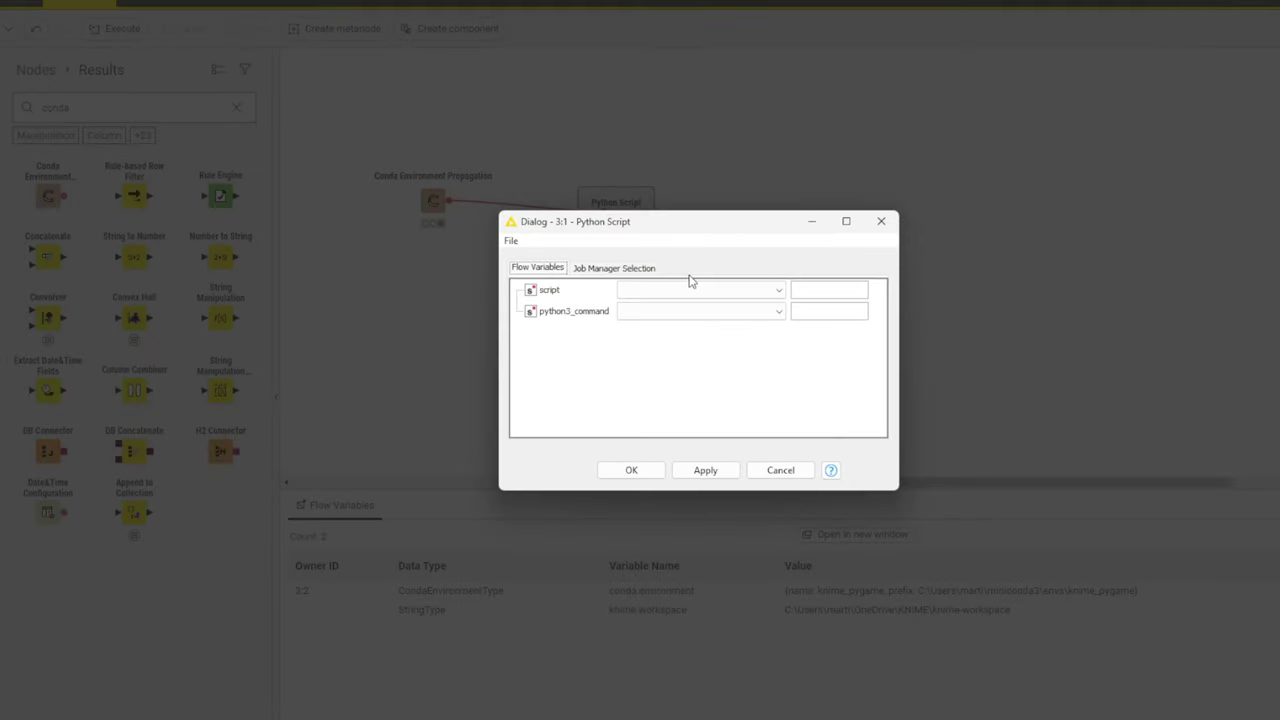
pyautogui.click(779, 312)
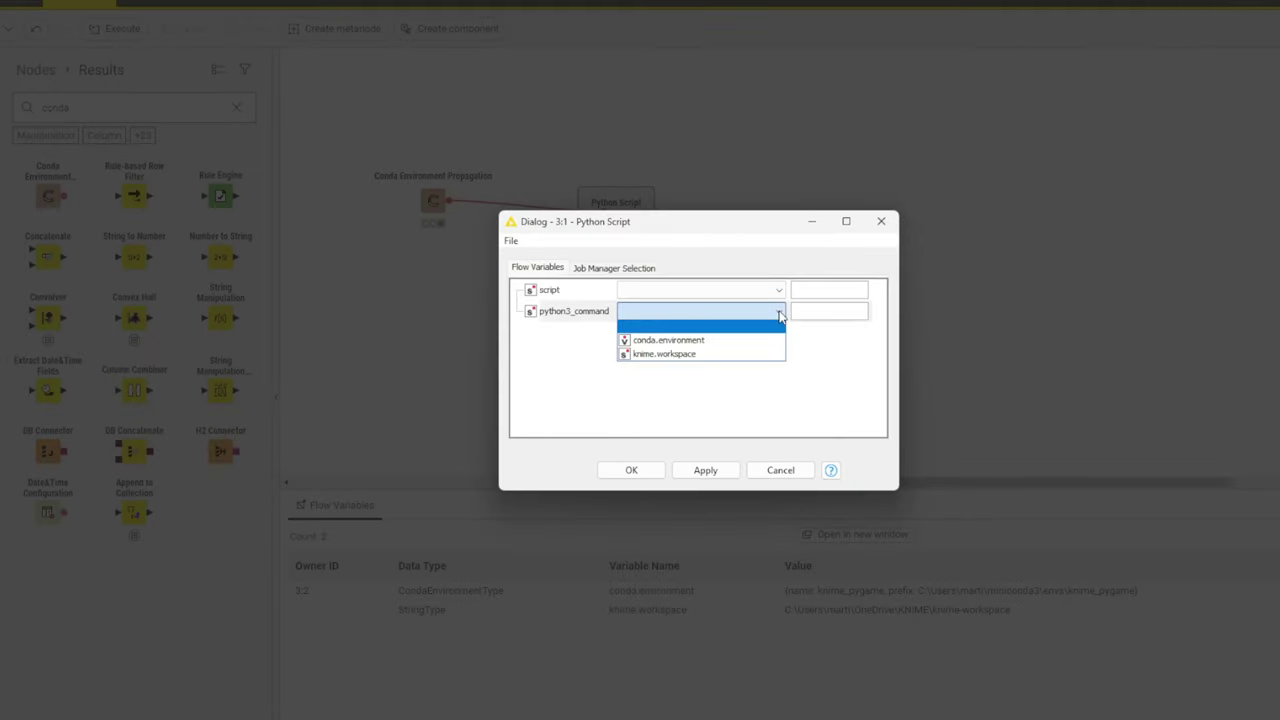
pyautogui.click(696, 342)
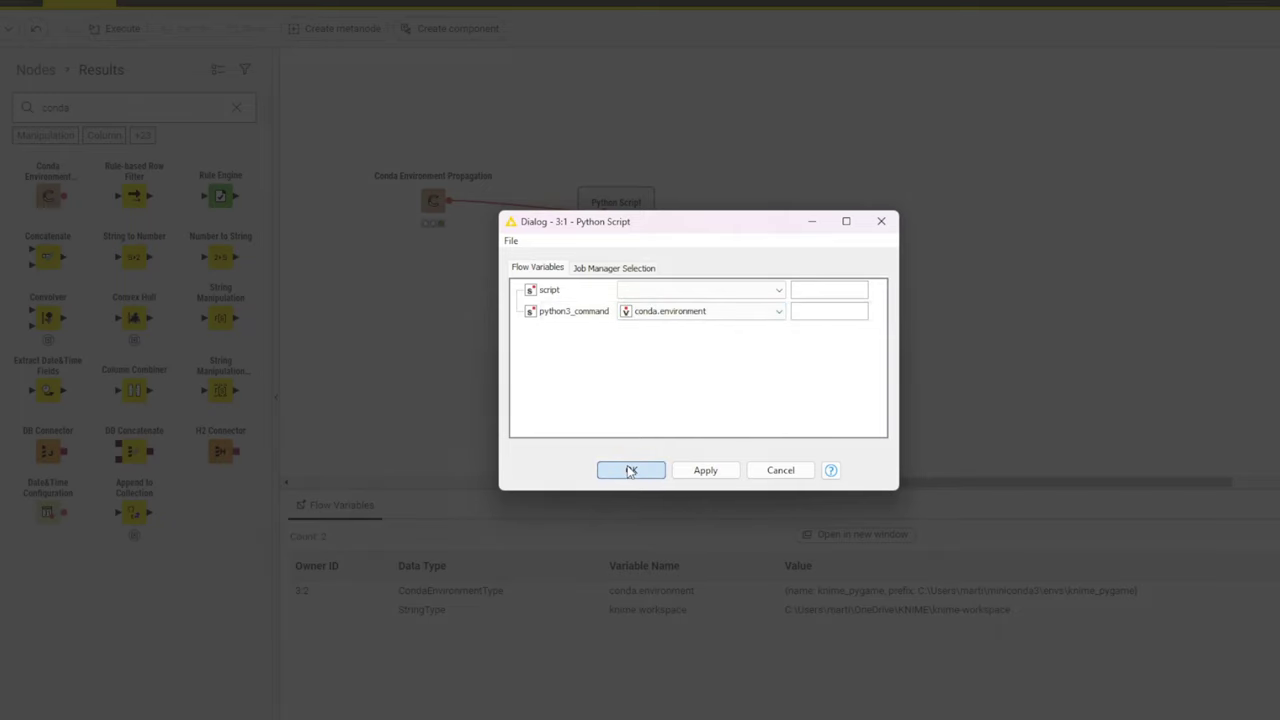
pyautogui.click(631, 470)
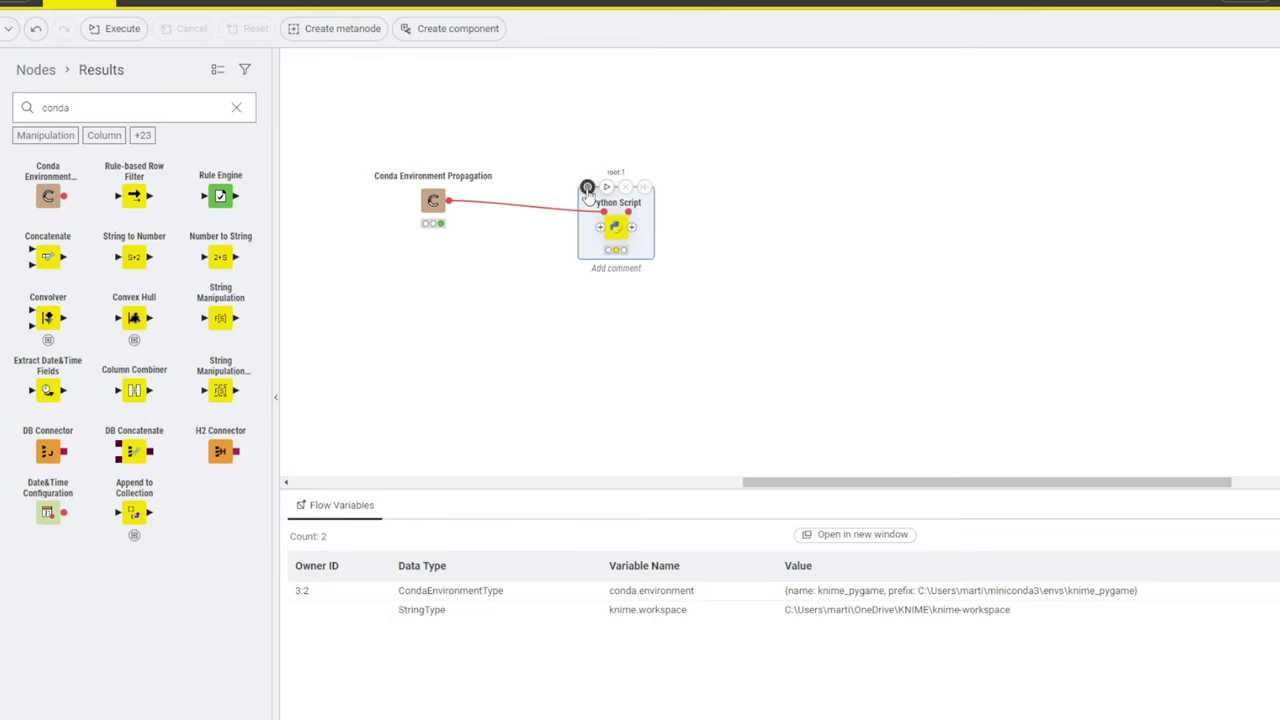
# Run the snake script and steer the snake with arrow keys until game over at score 10.
pyautogui.click(588, 190)
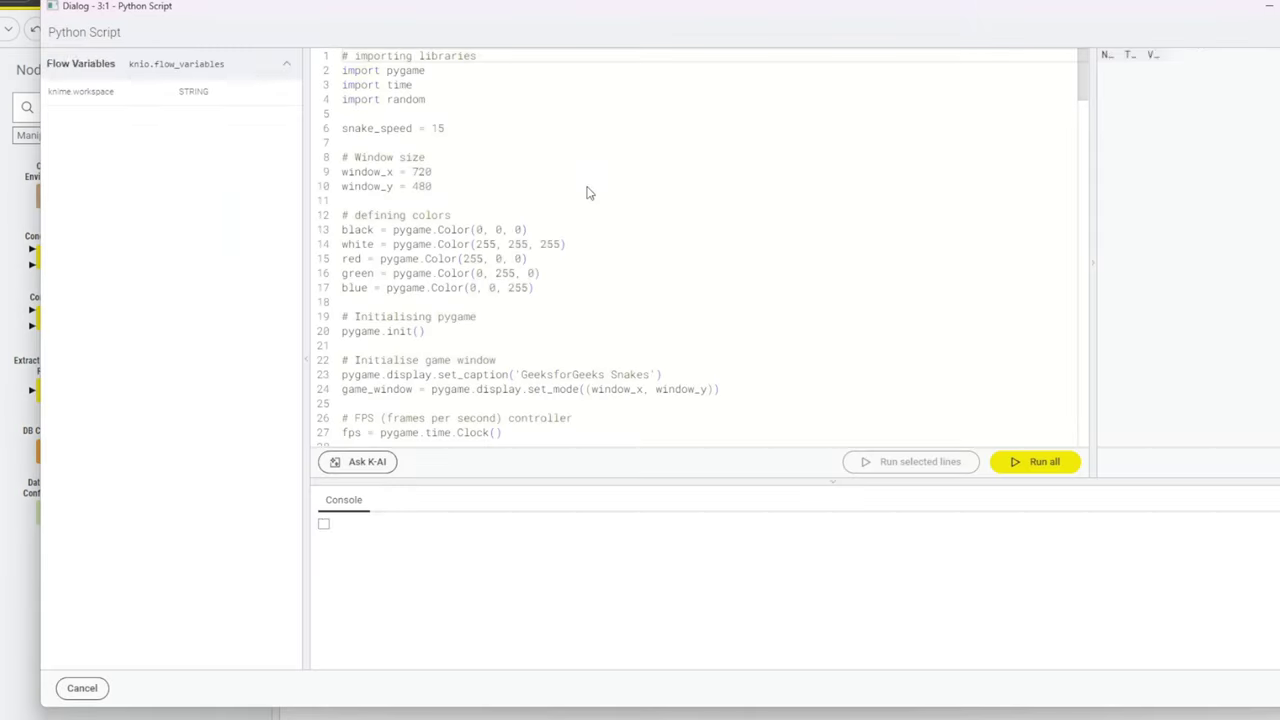
pyautogui.click(1044, 465)
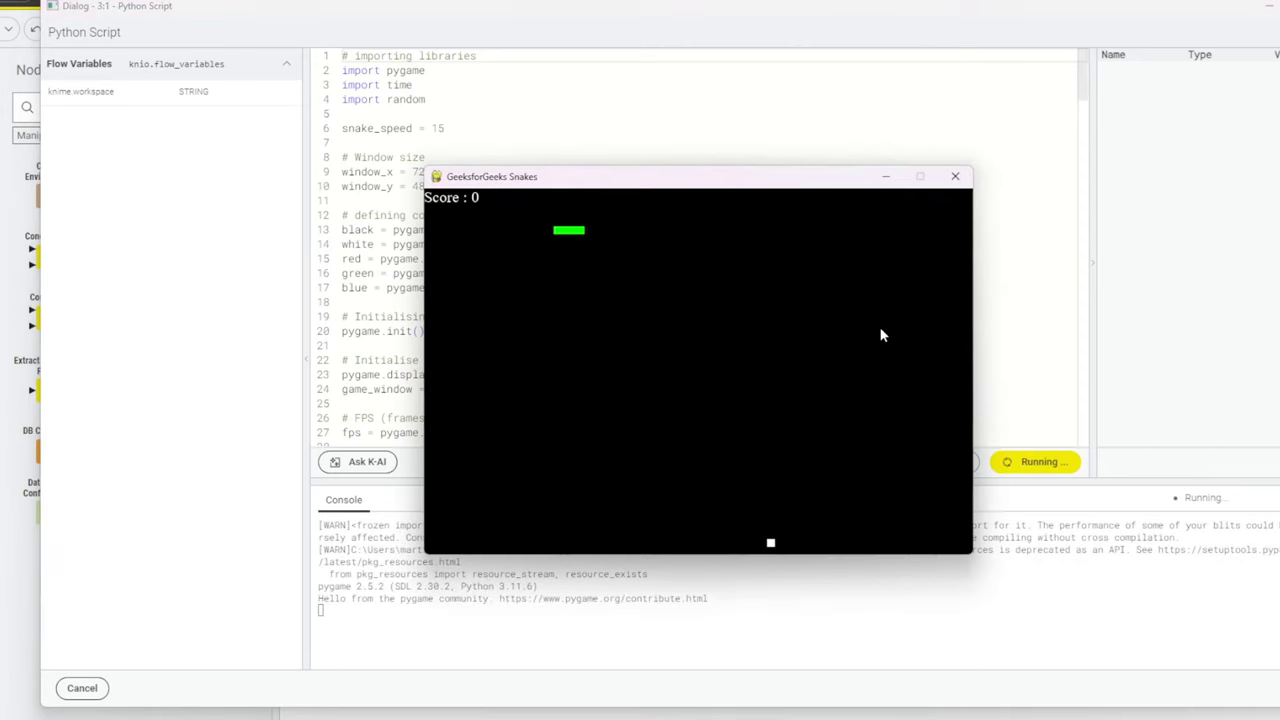
pyautogui.press('Down')
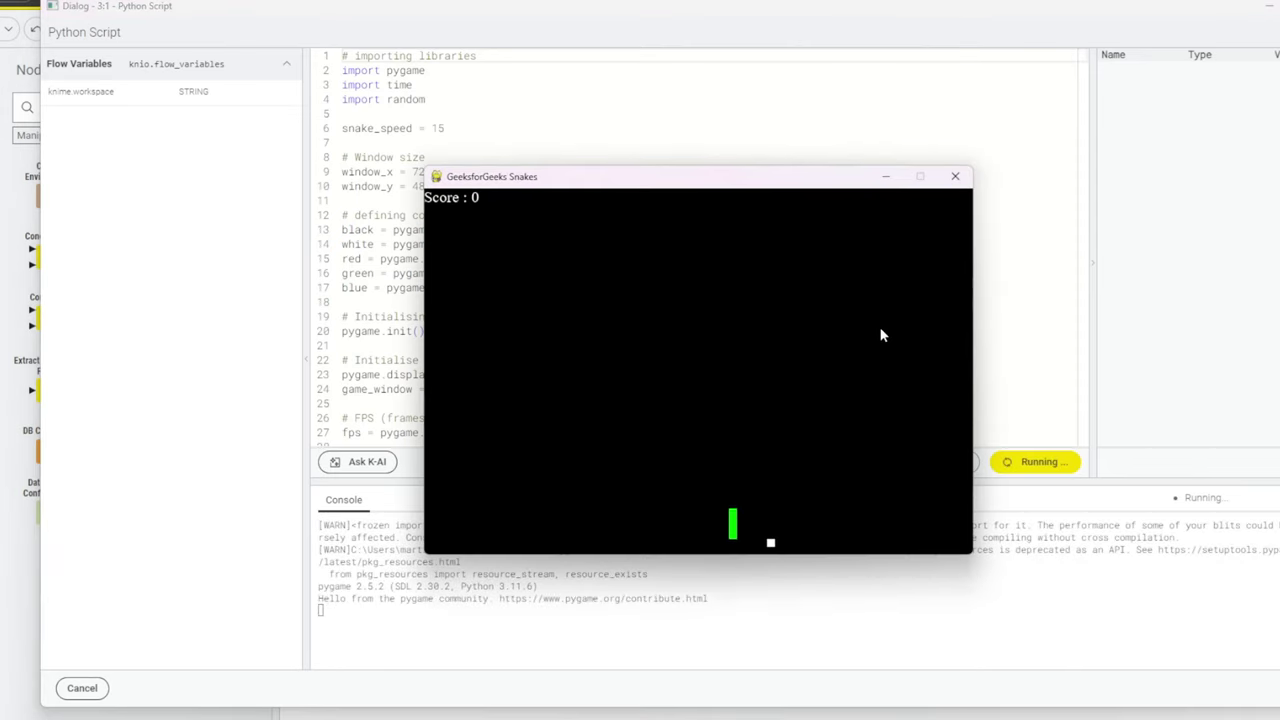
pyautogui.press('Right')
pyautogui.press('Up')
pyautogui.press('Right')
pyautogui.press('Up')
pyautogui.press('Right')
pyautogui.press('Up')
pyautogui.press('Right')
pyautogui.press('Up')
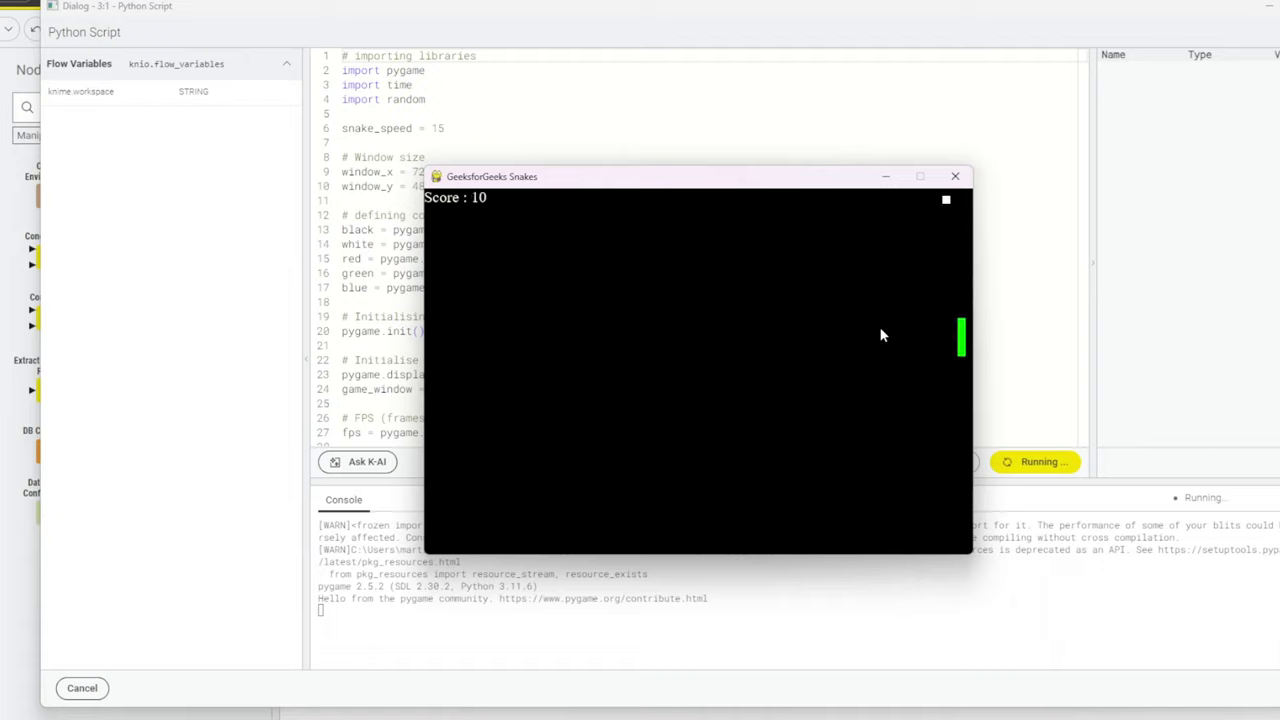
pyautogui.press('Left')
pyautogui.press('Up')
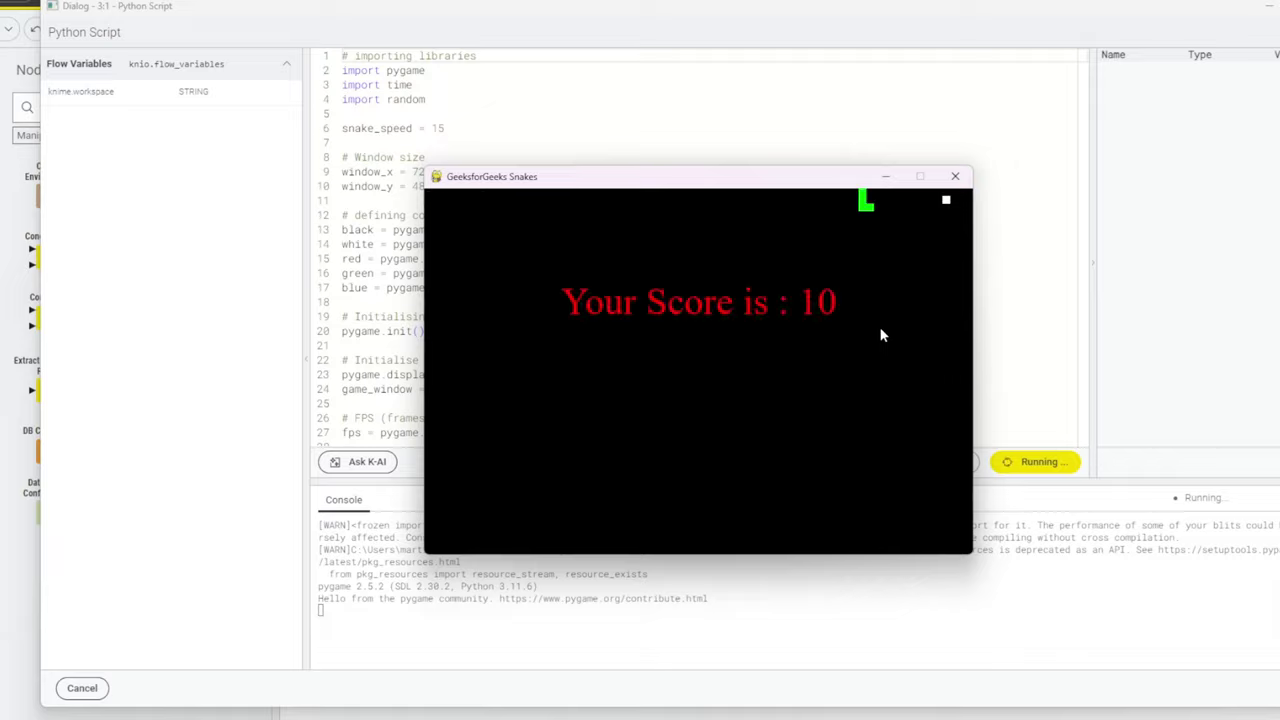